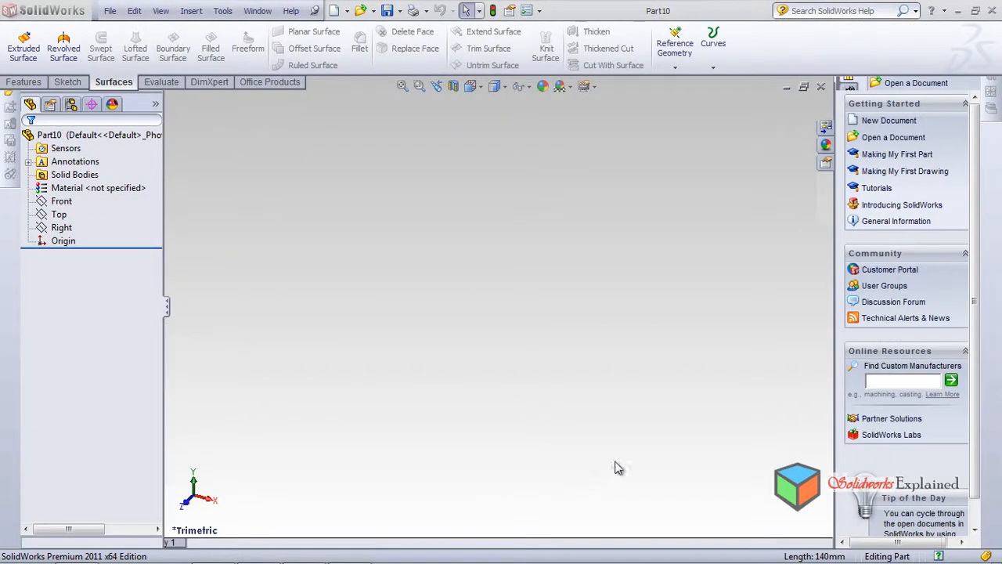
Sketch a circle about 64 mm in diameter centred on the origin of the Front plane, viewed normal to it
click(58, 204)
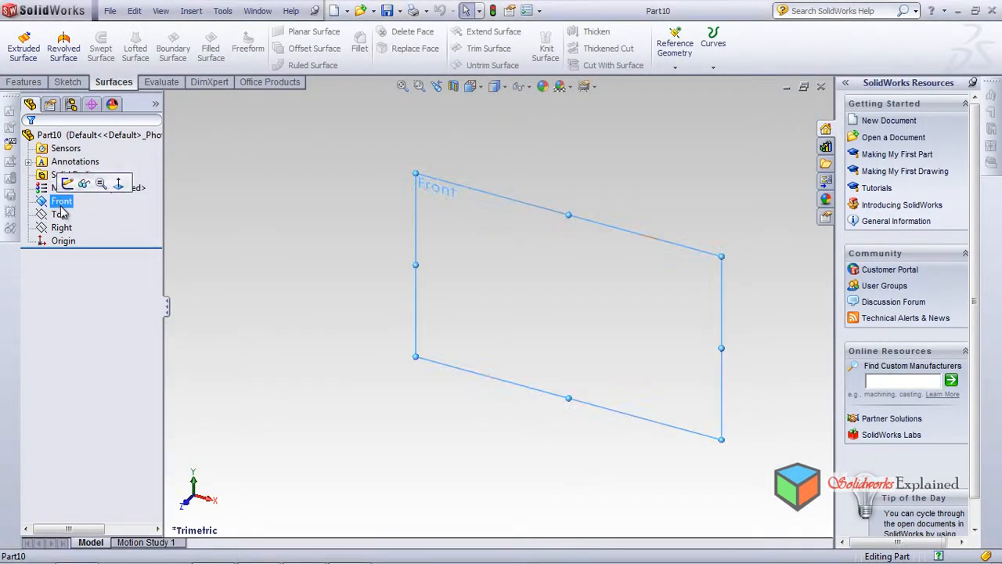
click(118, 183)
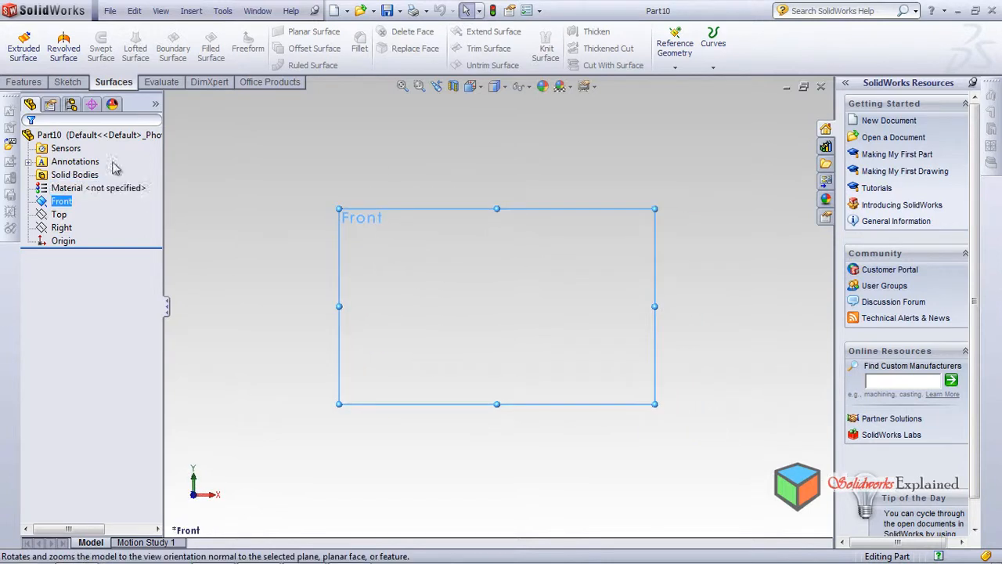
click(68, 84)
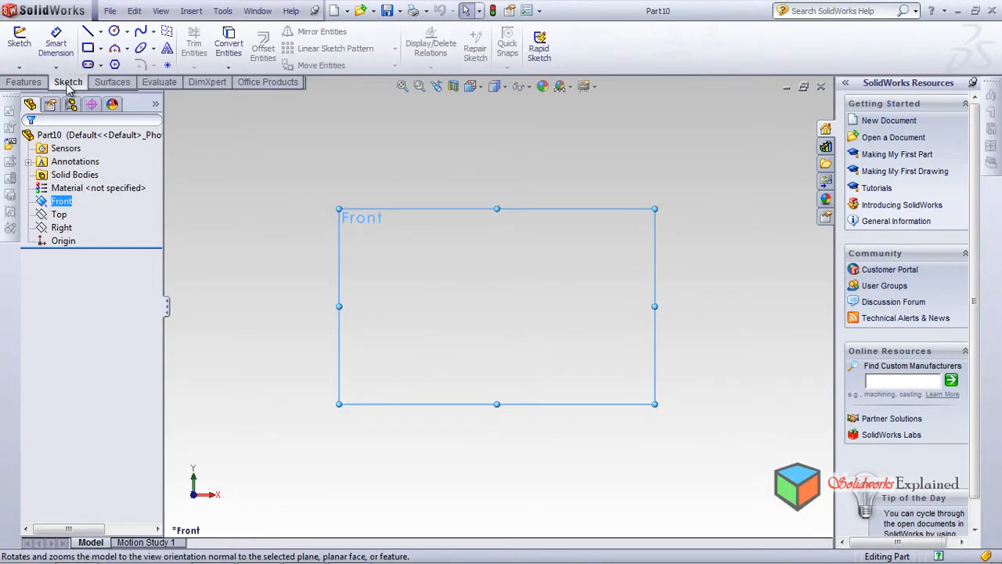
click(115, 32)
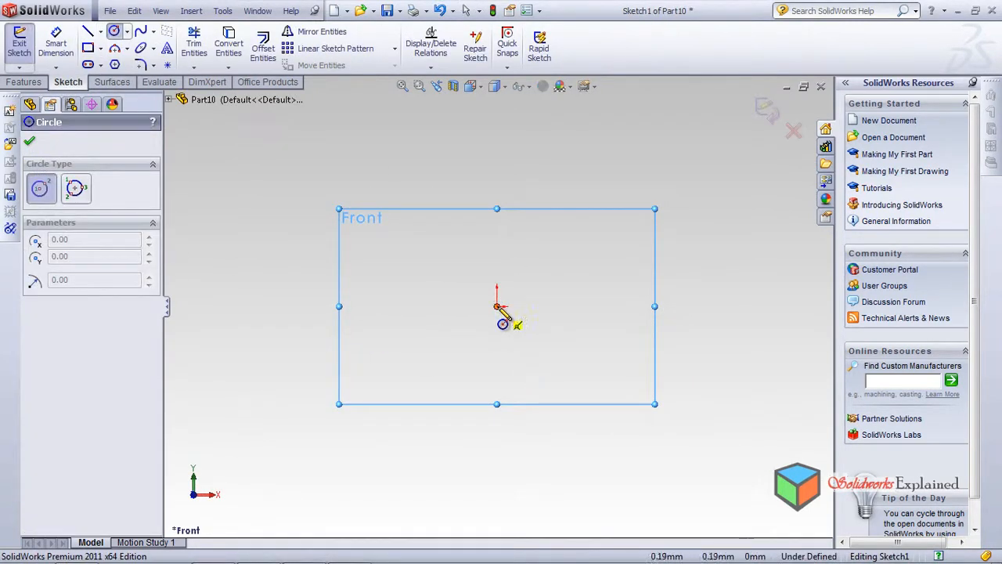
click(497, 307)
click(543, 329)
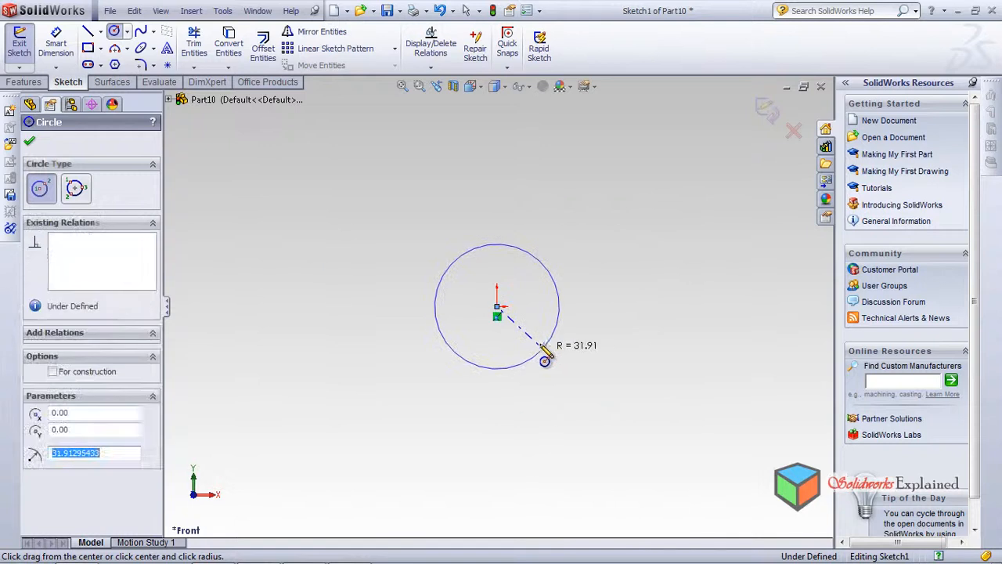
Extrude the circle as a solid boss with a blind depth of 52 mm
click(23, 81)
click(24, 47)
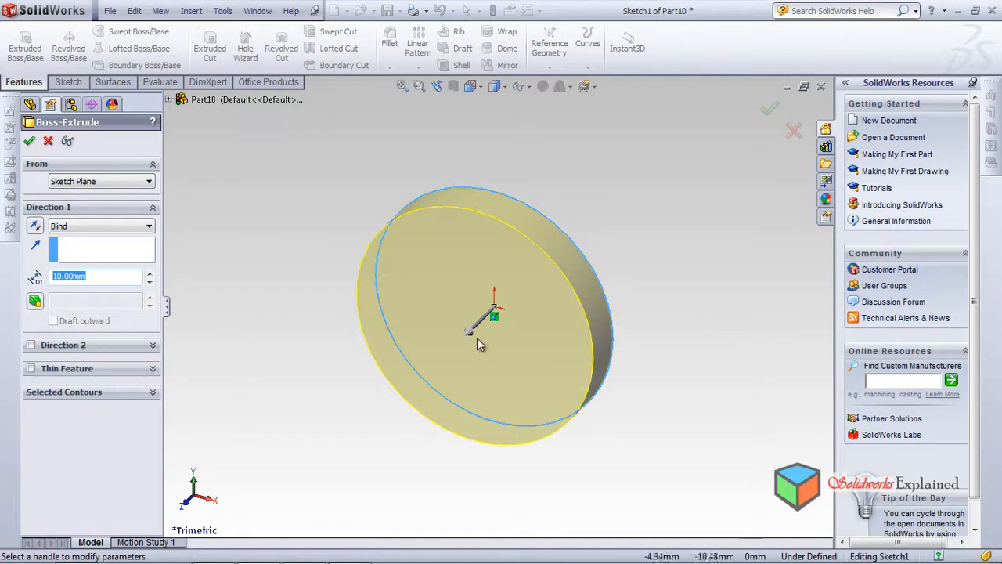
drag(470, 333, 351, 405)
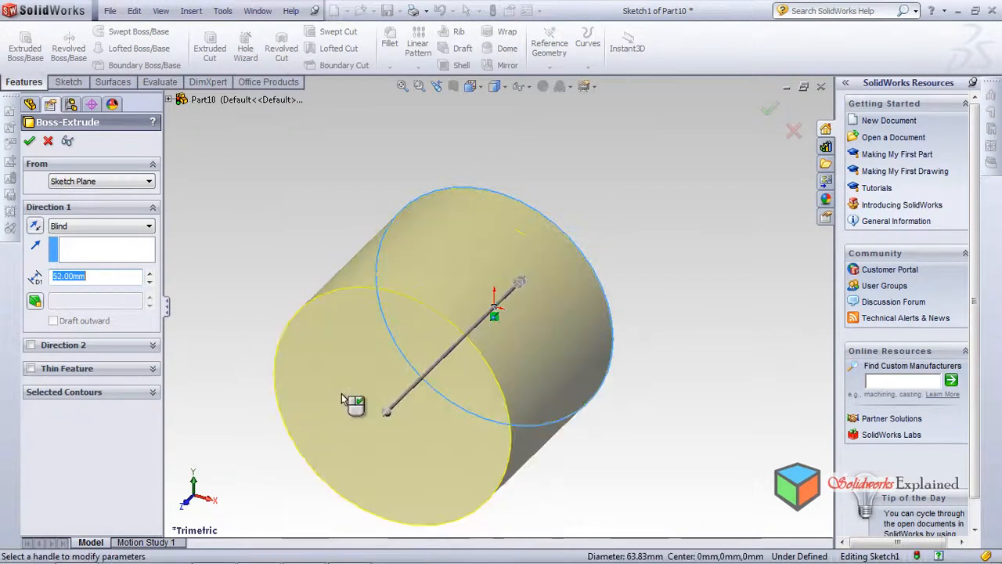
click(29, 142)
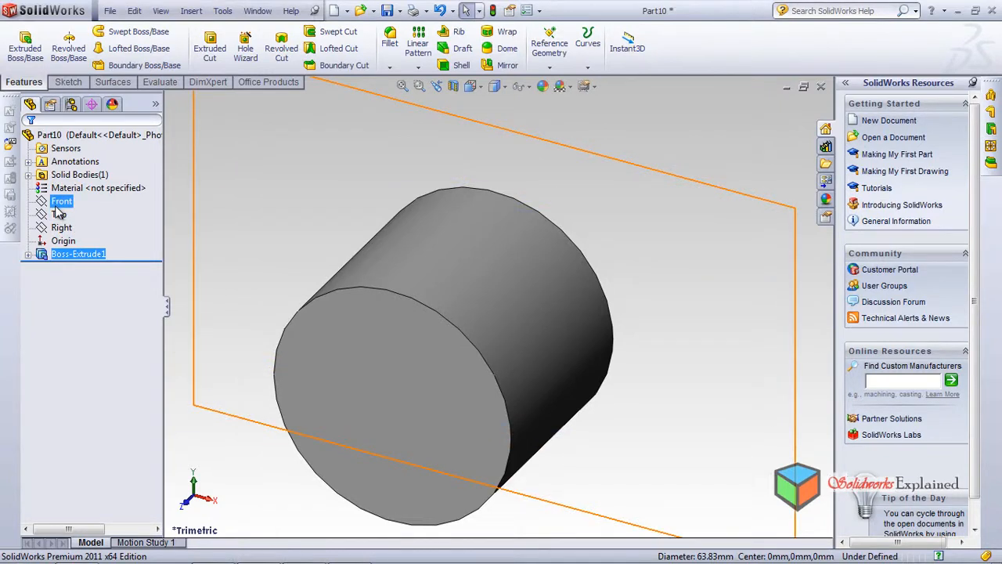
Sketch a wavy six-point spline about 165 mm long on the Top plane, crossing the cylinder and extending past both sides
click(60, 214)
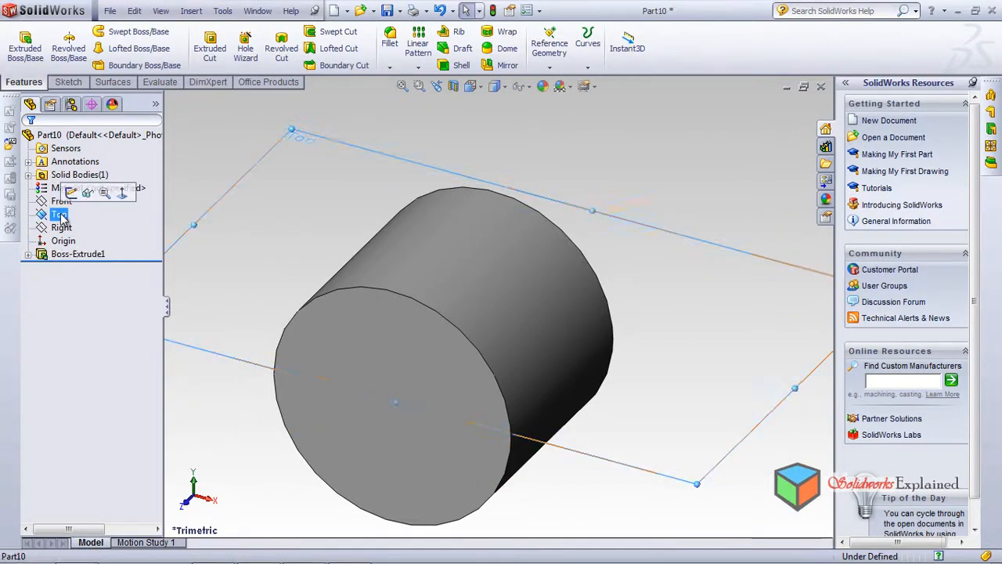
click(123, 194)
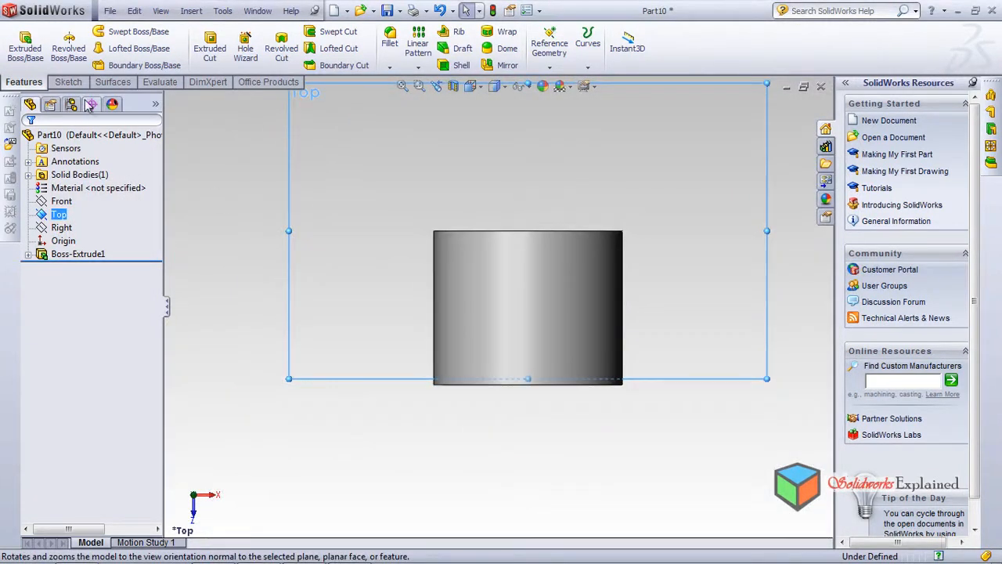
click(68, 82)
click(140, 30)
click(299, 300)
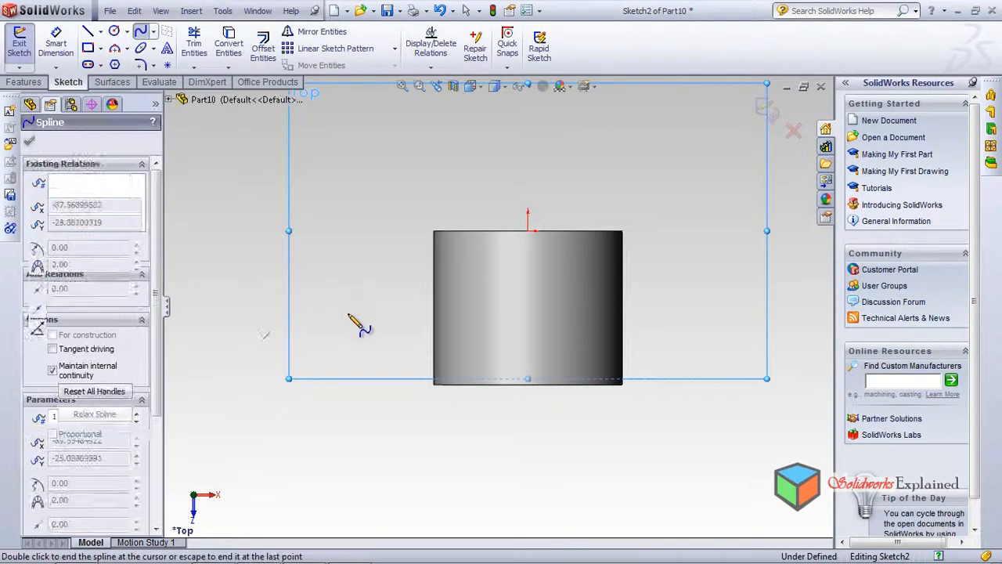
click(365, 333)
click(448, 300)
click(564, 307)
click(656, 357)
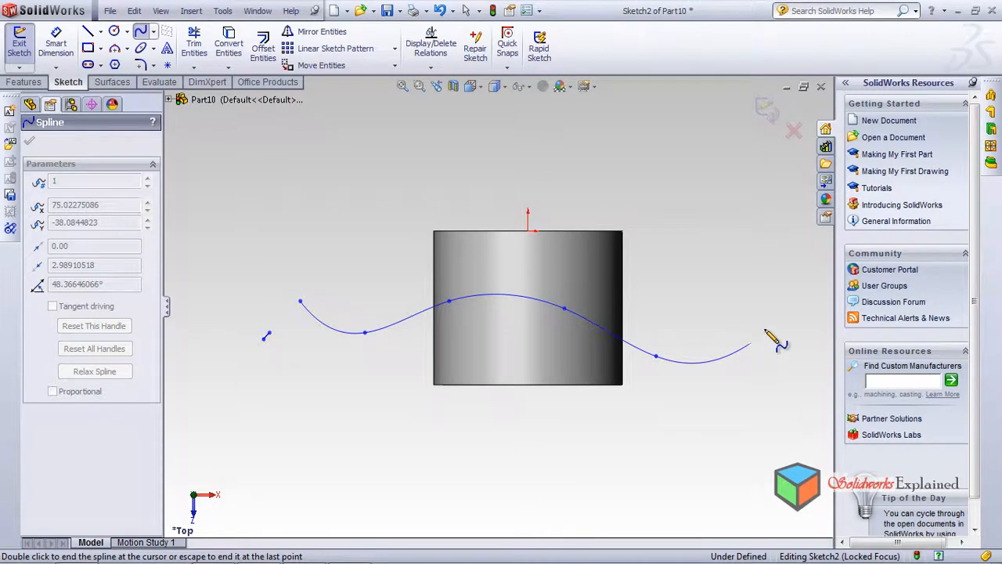
right_click(750, 345)
click(792, 324)
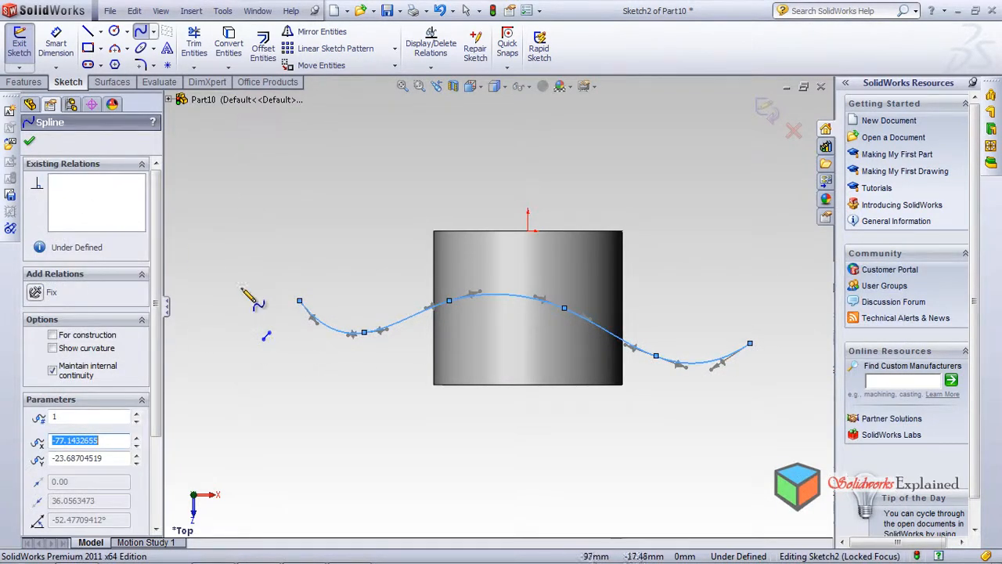
Join the stray short segment to the wavy spline's nearest end with a short spline, and exit the sketch
click(266, 337)
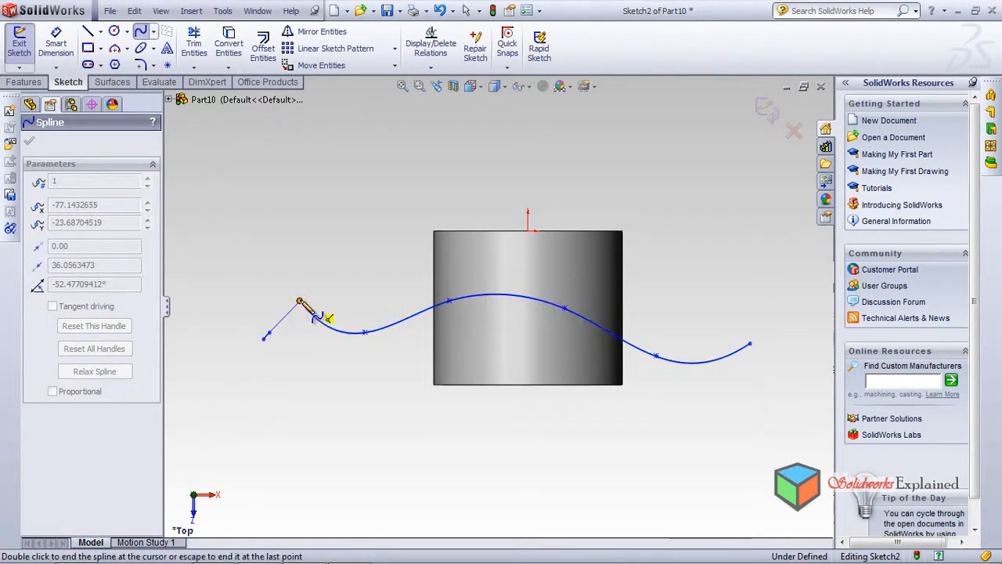
right_click(335, 368)
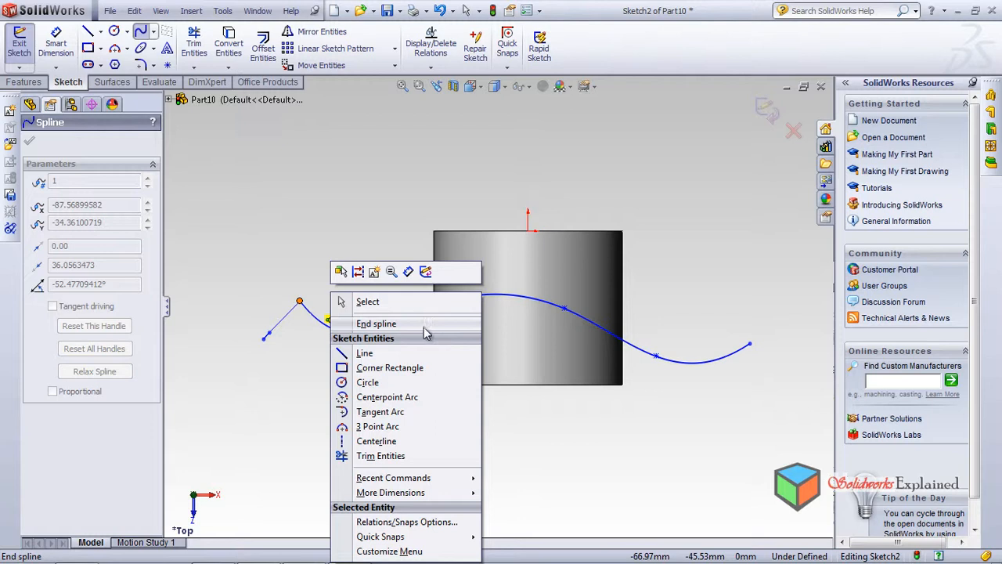
click(429, 324)
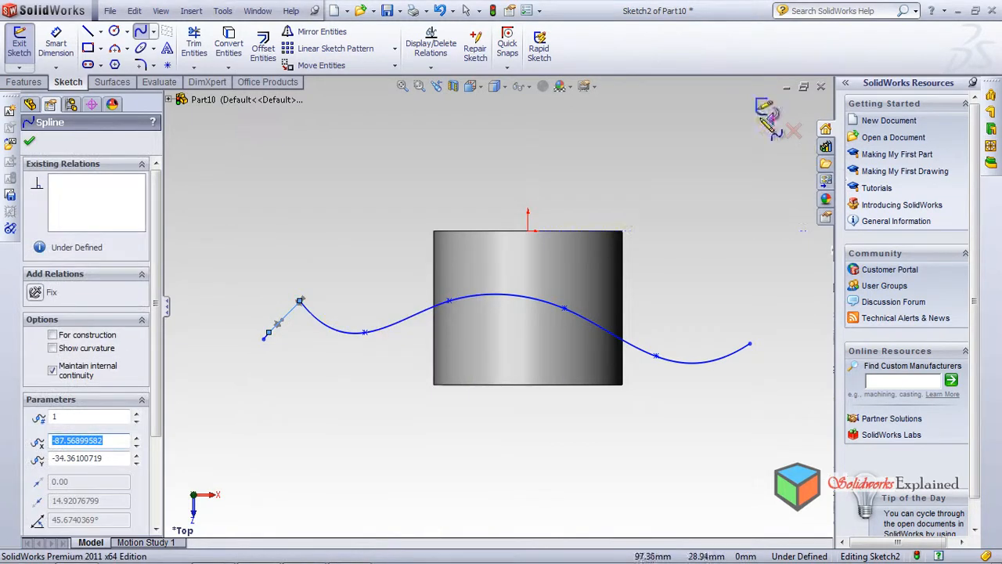
click(766, 109)
Extrude the spline sketch as a surface, blind 52 mm in both directions, so it passes through the cylinder
middle_drag(374, 286, 387, 327)
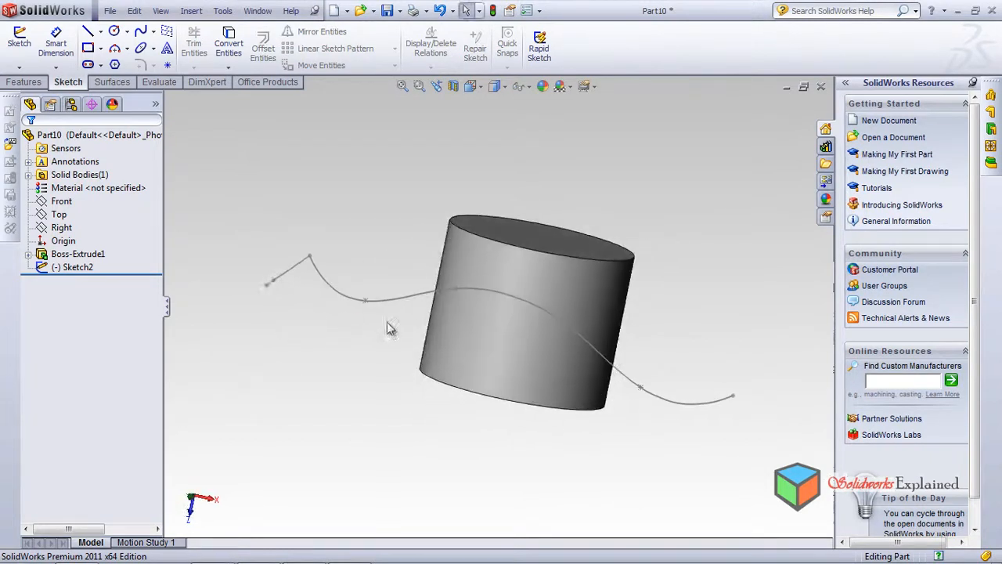
click(110, 82)
click(23, 49)
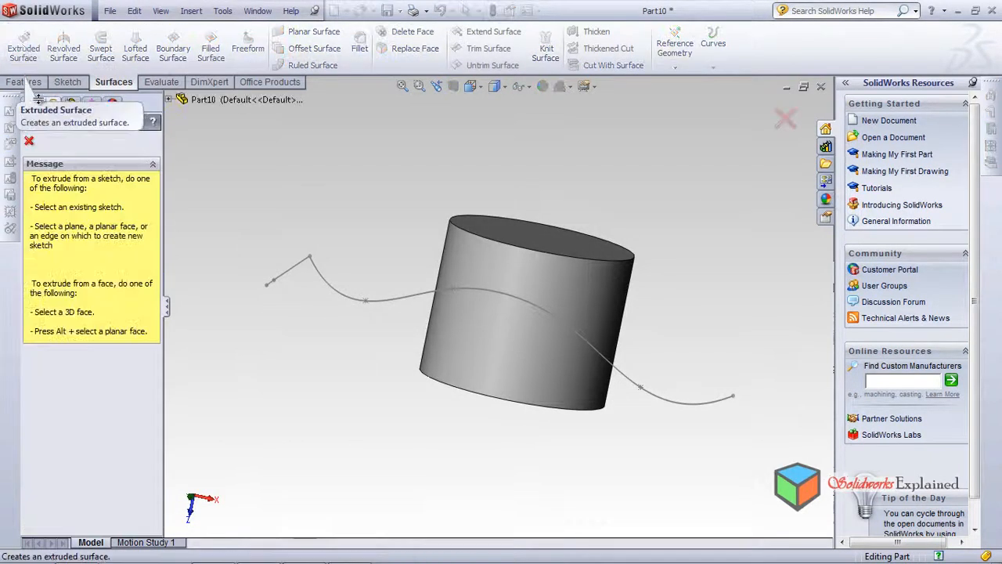
click(321, 274)
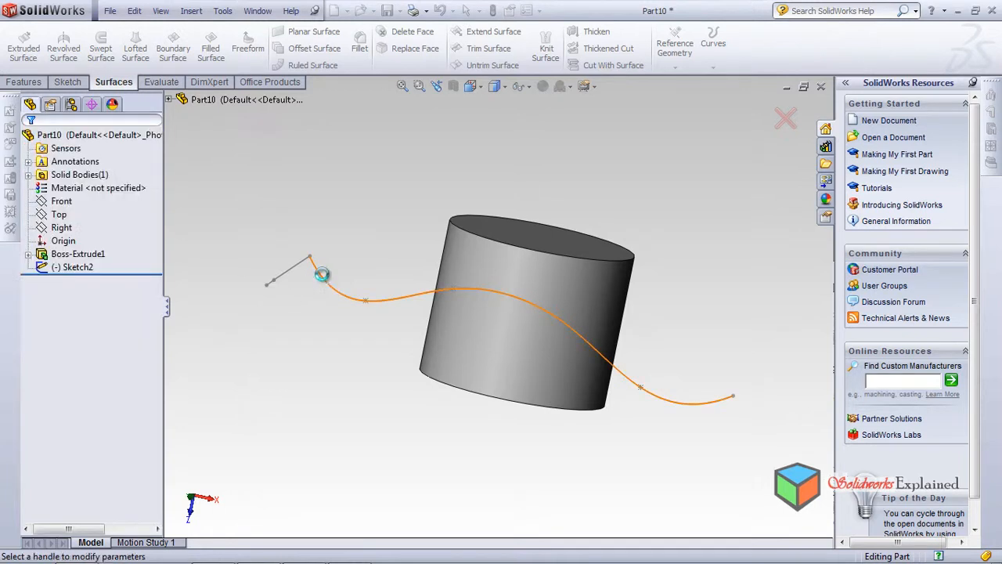
middle_drag(143, 317, 4, 364)
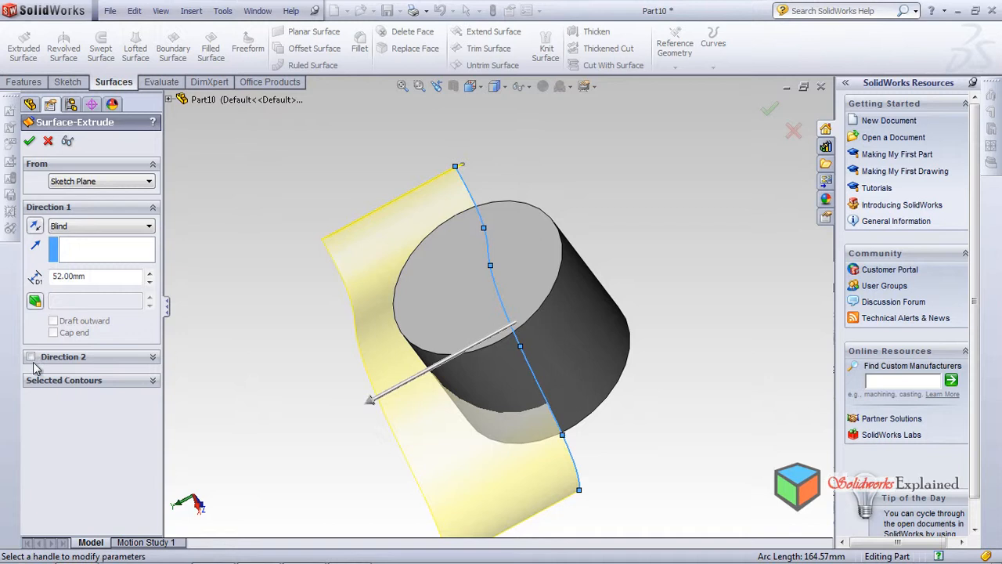
click(30, 357)
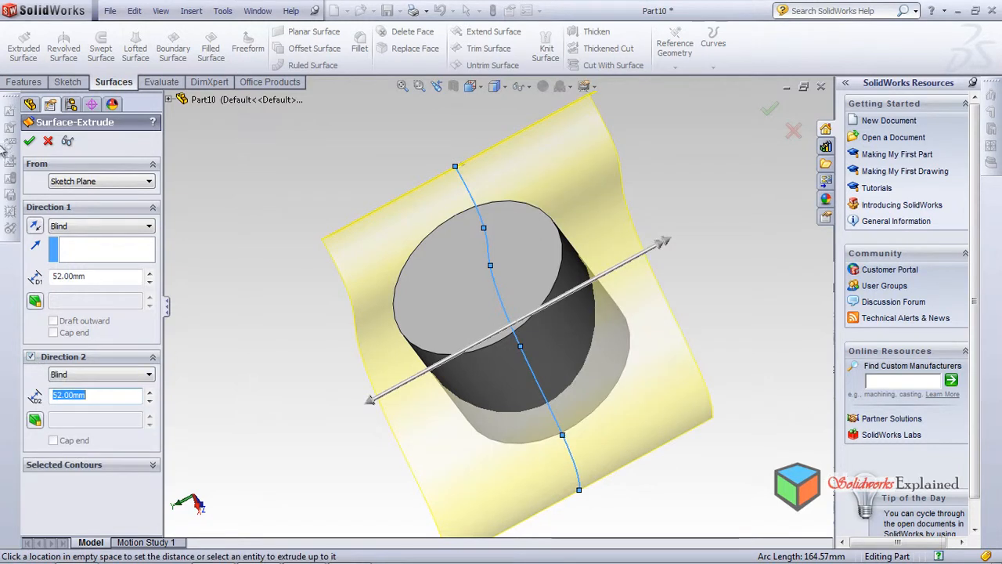
click(29, 140)
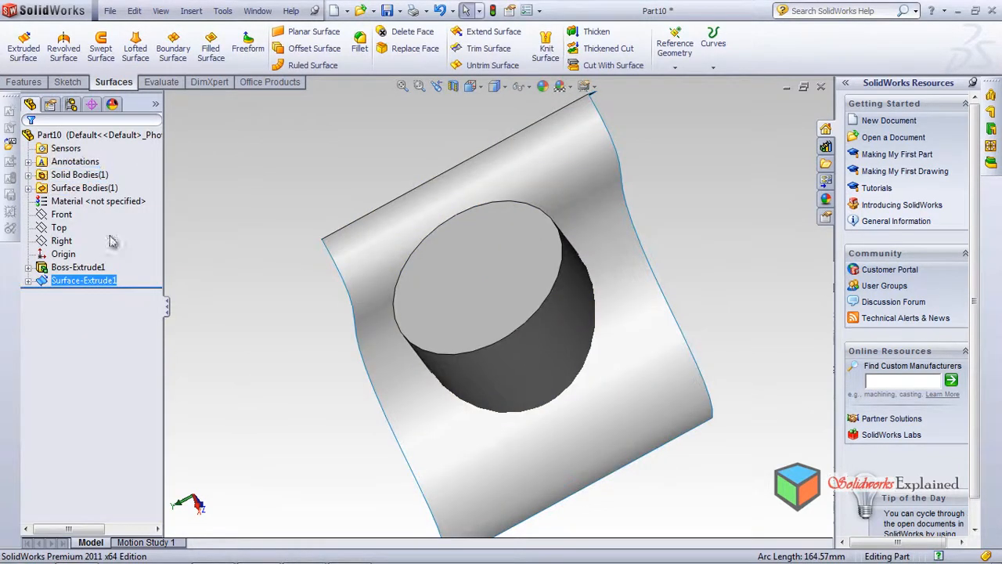
Cut the cylinder with the extruded wavy surface, removing the portion on the default side
middle_drag(366, 339, 409, 307)
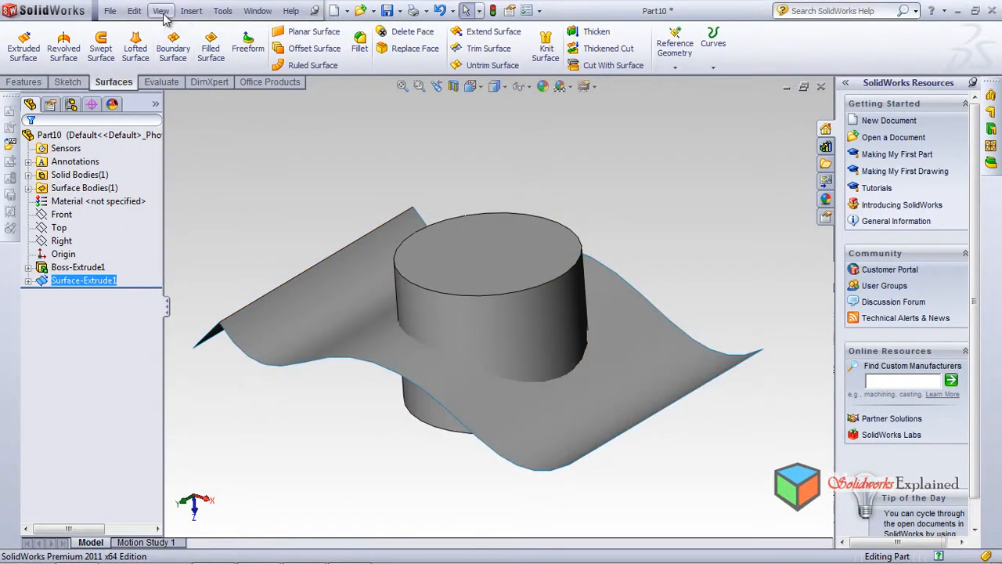
click(189, 12)
mouse_move(235, 45)
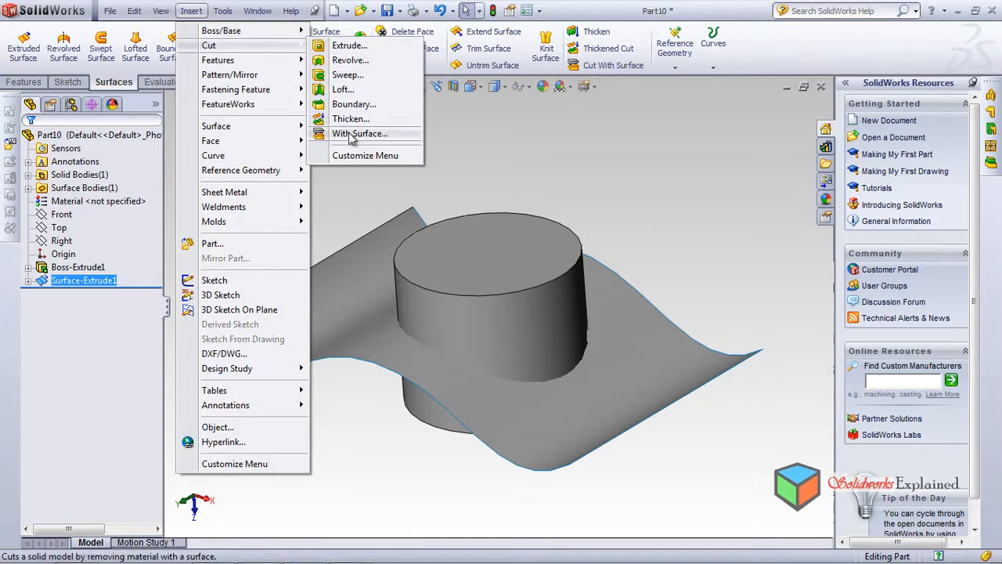
click(612, 66)
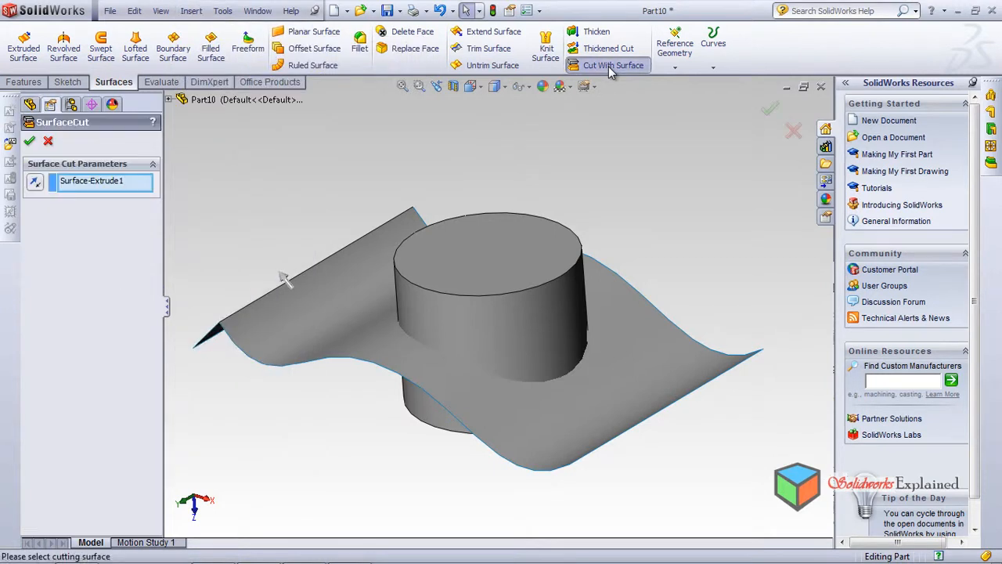
click(296, 323)
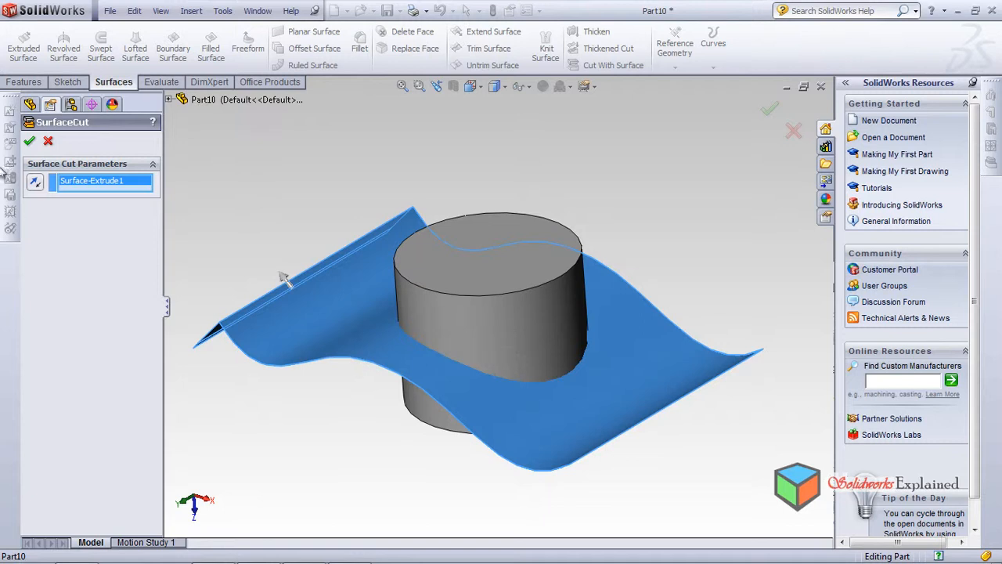
click(30, 142)
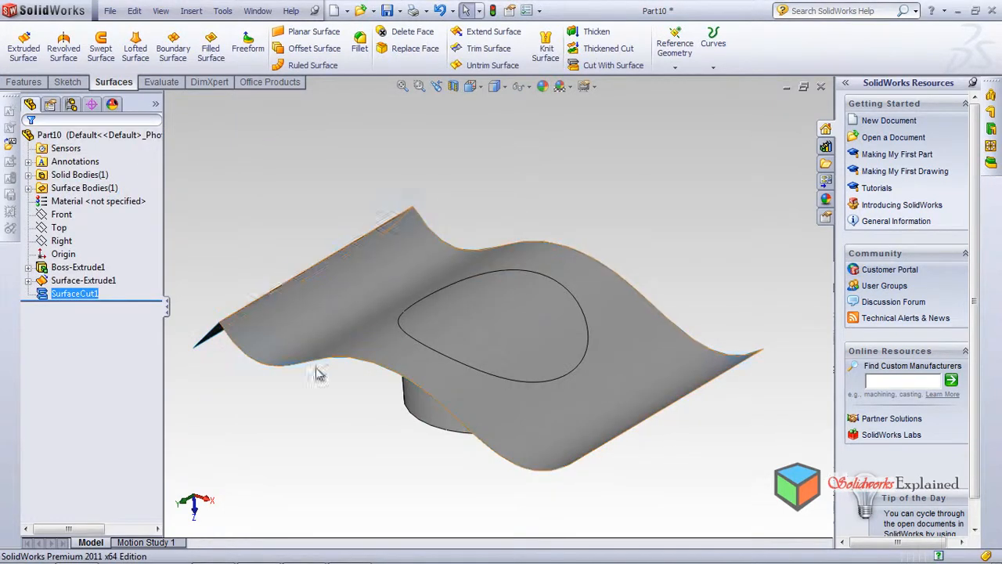
Hide the extruded surface body and view the cylinder's curved cut face
middle_drag(391, 284, 415, 331)
right_click(363, 278)
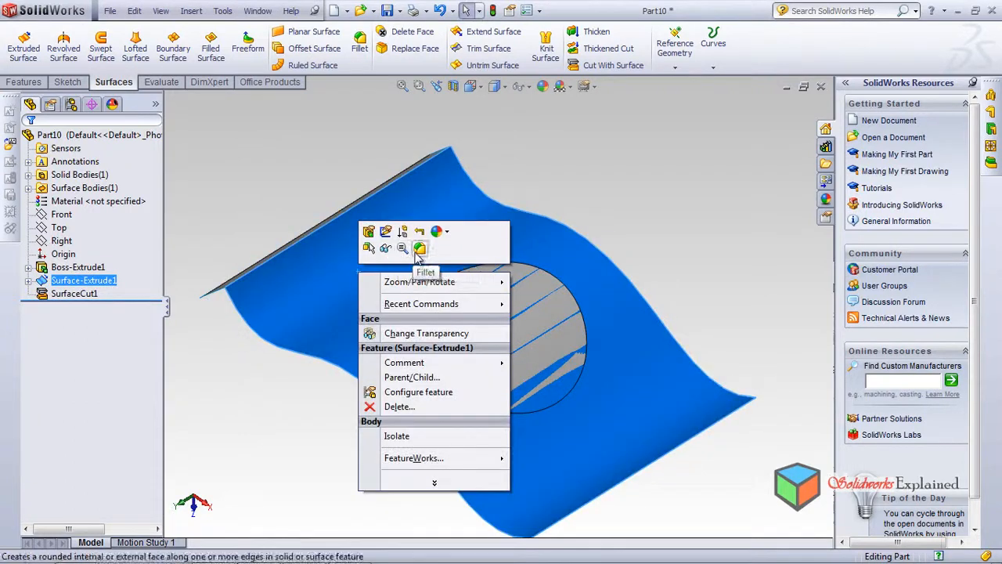
click(386, 249)
mouse_move(447, 415)
middle_down()
mouse_move(477, 352)
mouse_move(529, 385)
mouse_move(577, 384)
mouse_move(586, 425)
mouse_move(463, 399)
mouse_move(426, 506)
mouse_move(501, 517)
middle_up()
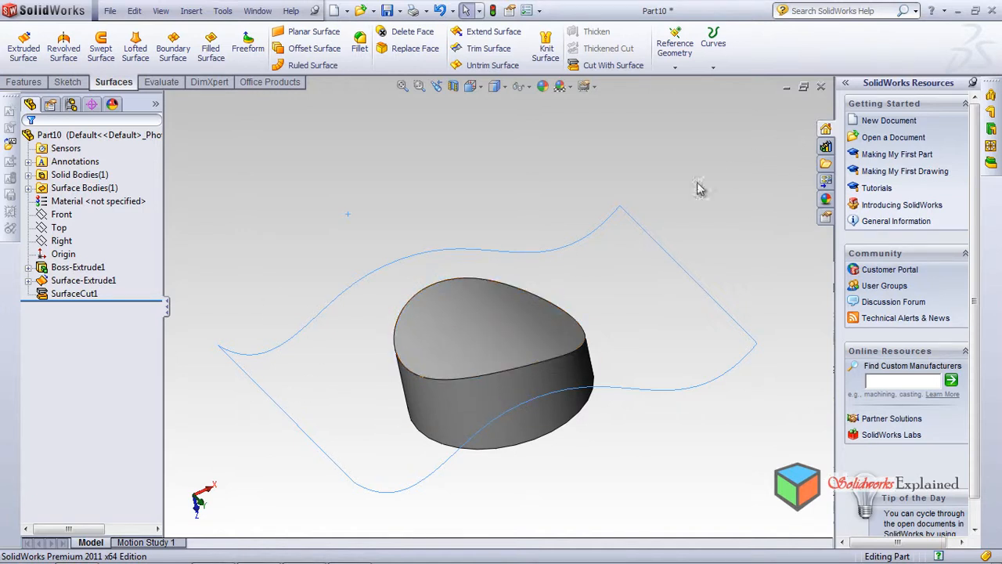
Close the part without saving and create a new part from the Tutorial part template
click(821, 86)
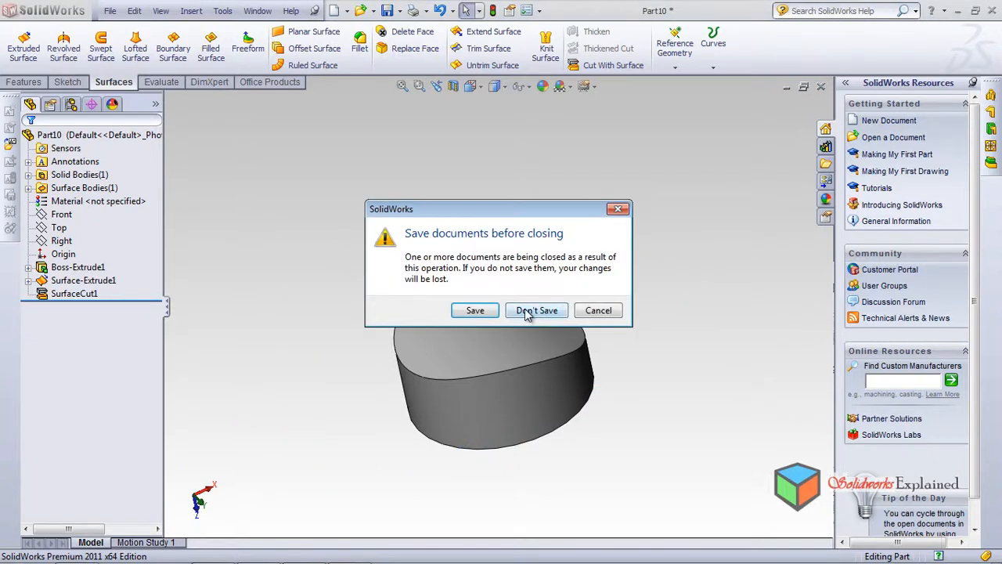
click(528, 311)
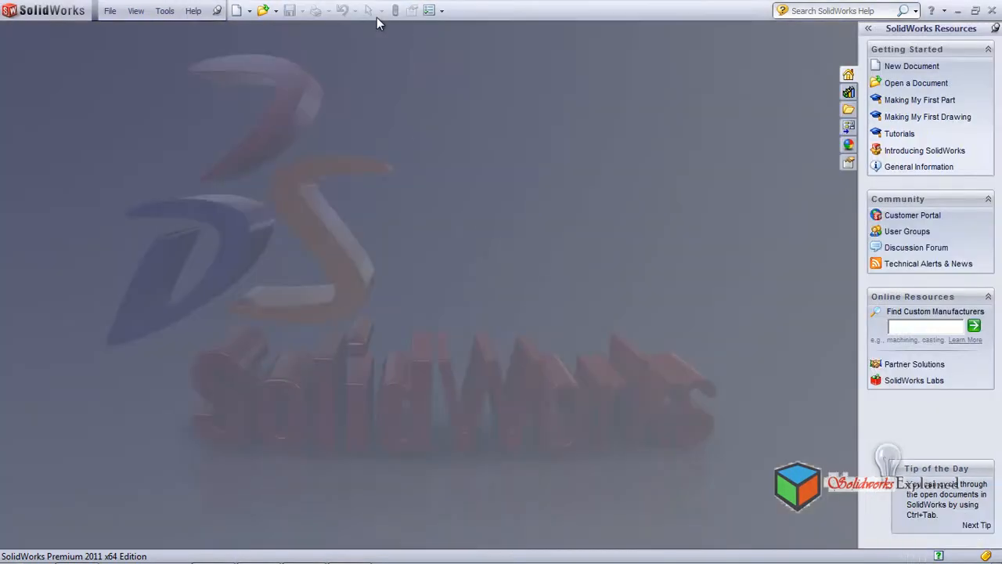
click(236, 11)
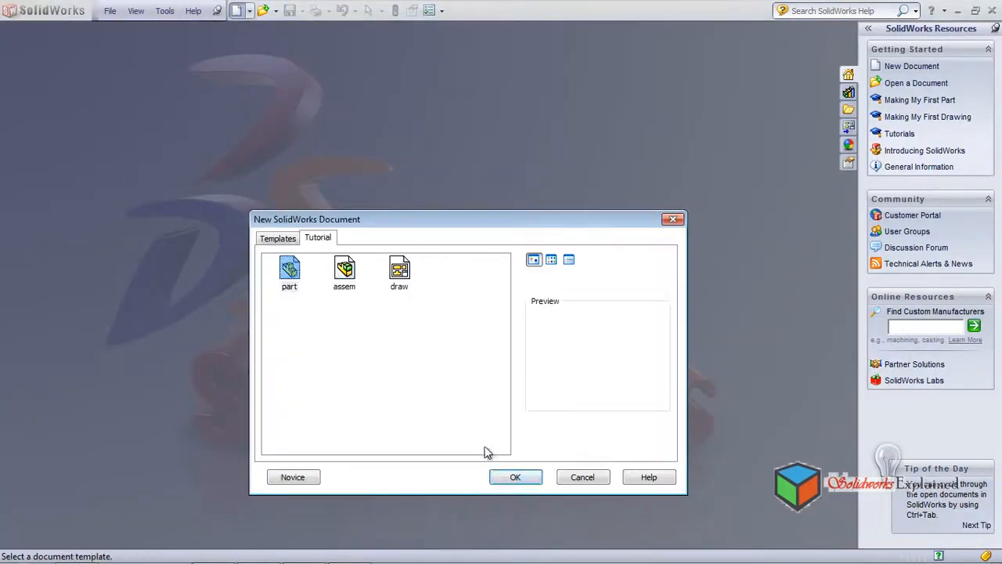
click(515, 479)
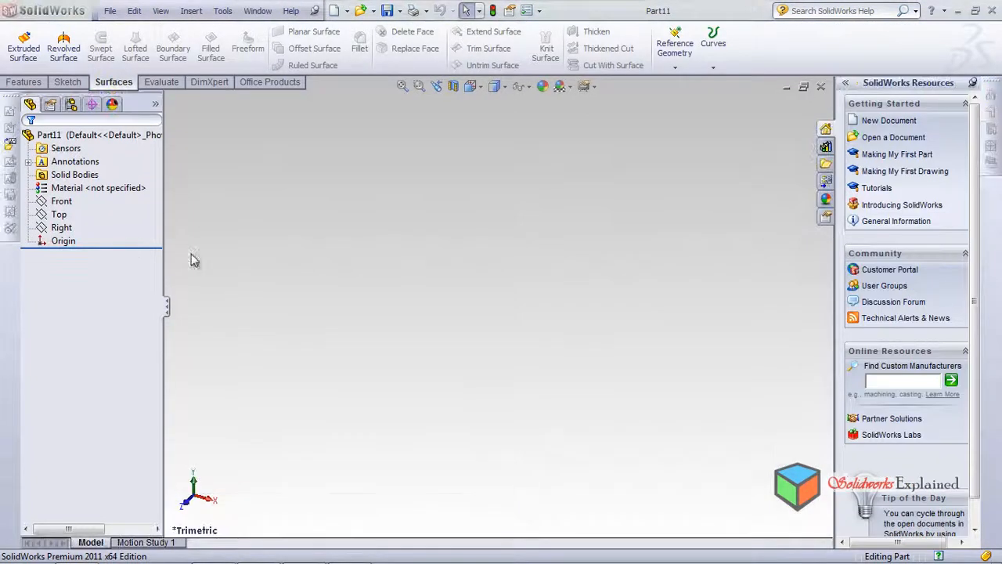
Sketch a corner rectangle around the origin on the Front plane
click(61, 201)
click(120, 182)
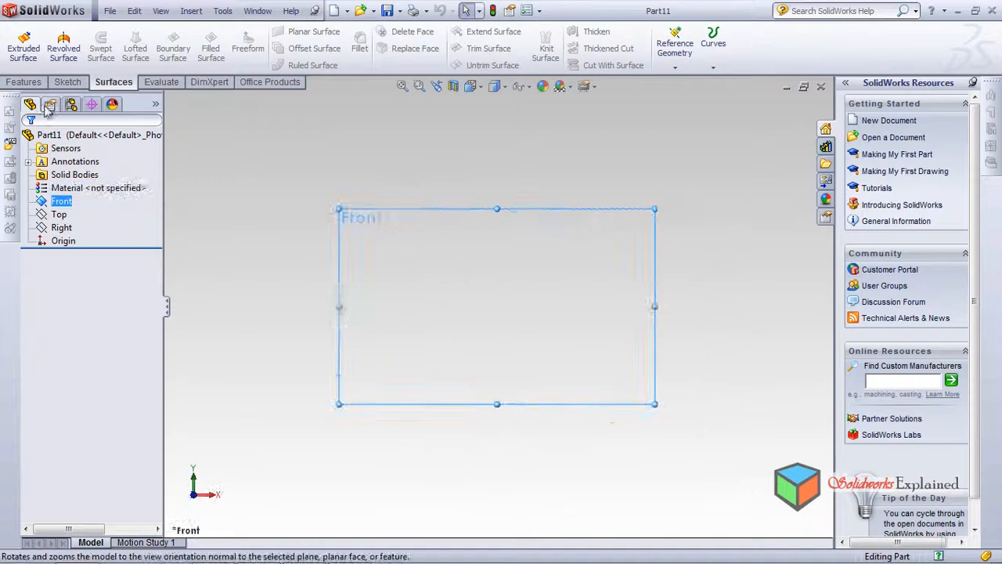
click(65, 82)
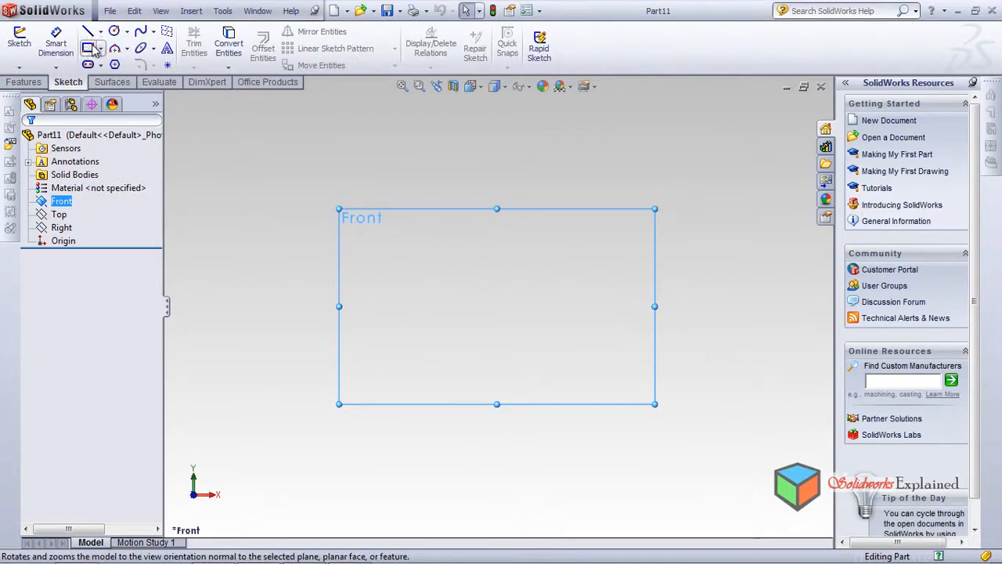
click(99, 47)
drag(387, 244, 603, 387)
Extrude the rectangle sketch as a surface, blind in one direction, to form an open rectangular tube
click(114, 82)
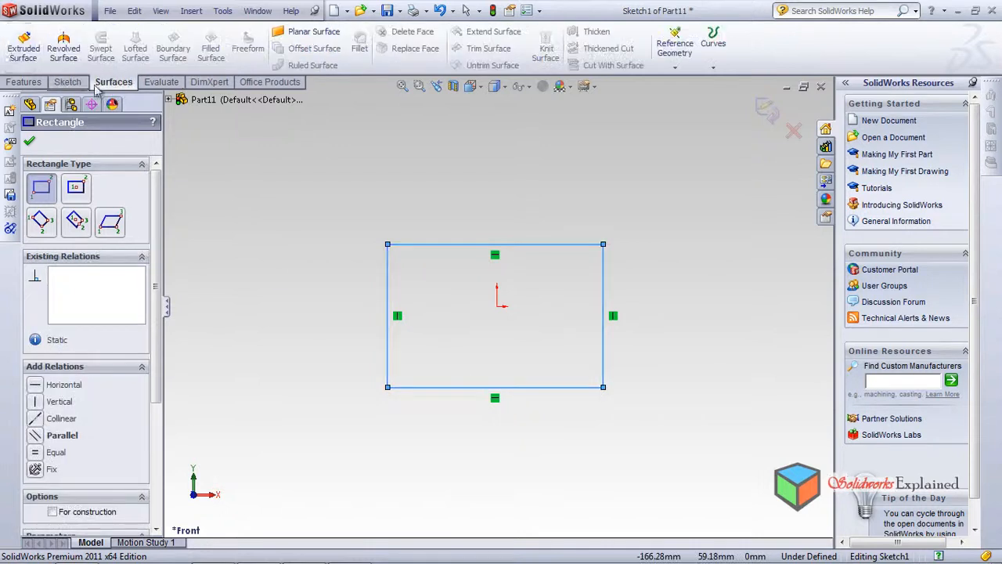
click(14, 60)
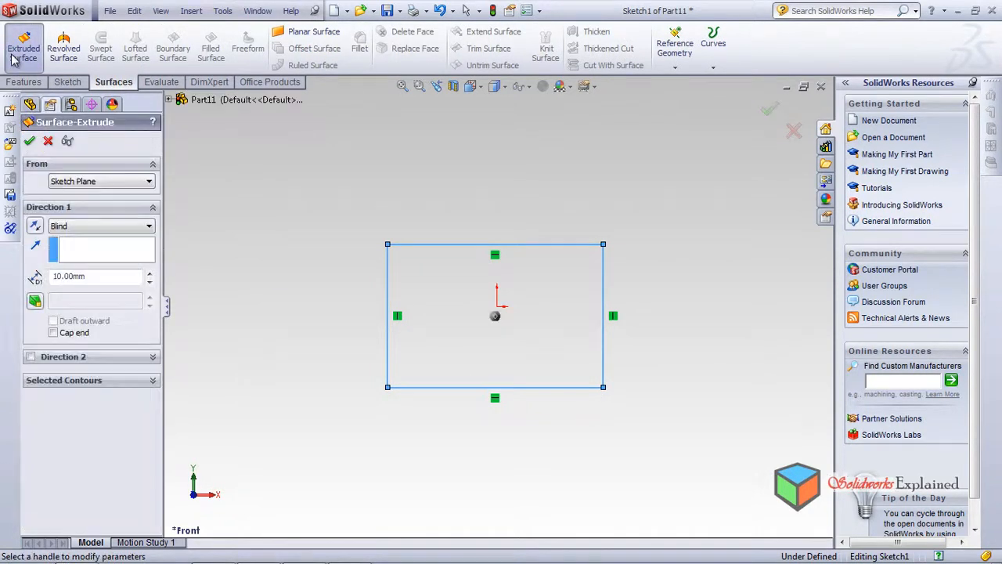
drag(478, 336, 367, 438)
click(29, 142)
middle_drag(385, 290, 423, 379)
middle_drag(381, 432, 377, 389)
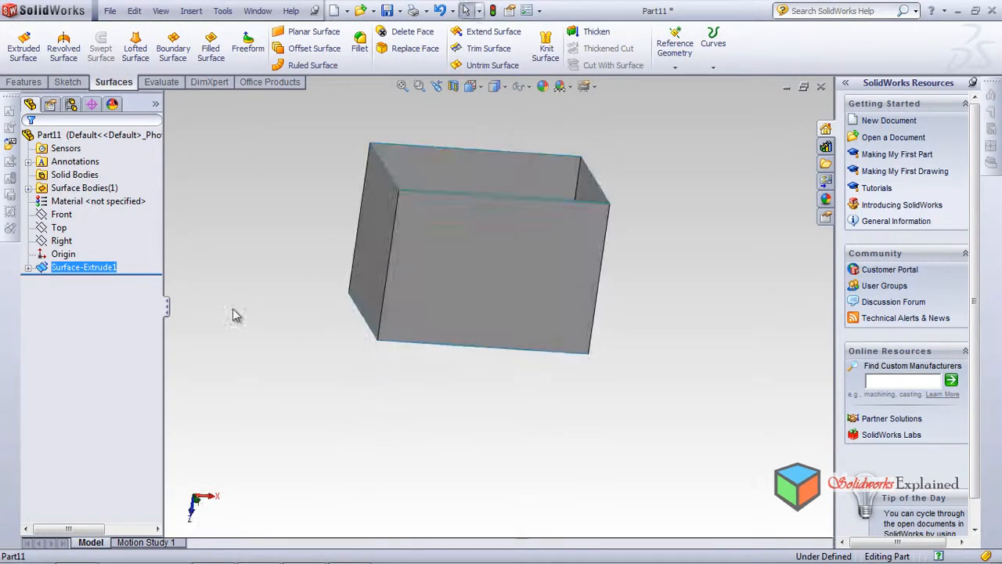
Sketch a wavy eight-point spline on the Top plane, crossing the rectangular tube and extending well beyond both sides, and exit the sketch
click(61, 229)
click(102, 213)
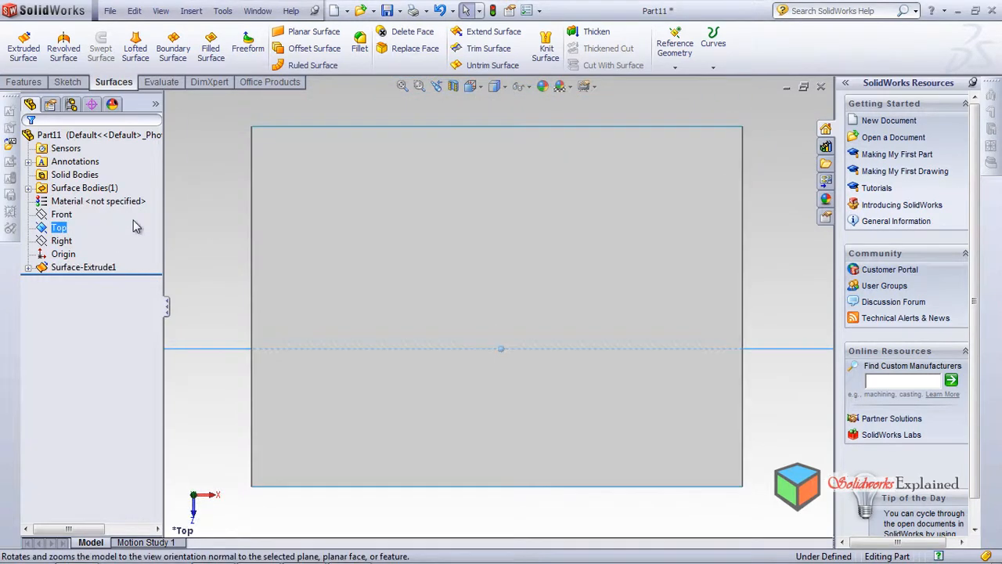
click(69, 83)
click(140, 33)
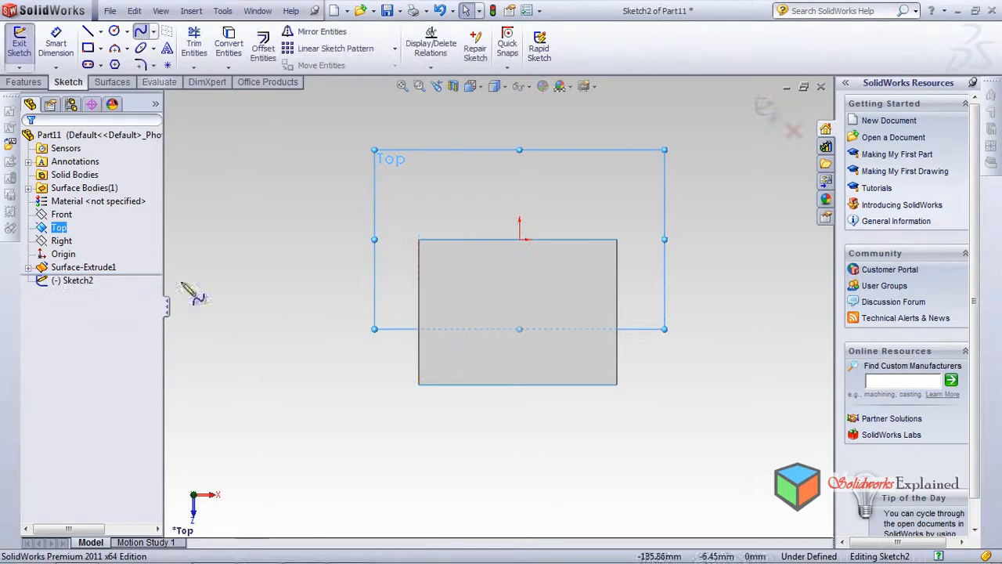
click(213, 331)
click(307, 308)
click(369, 343)
click(432, 306)
click(510, 324)
click(584, 297)
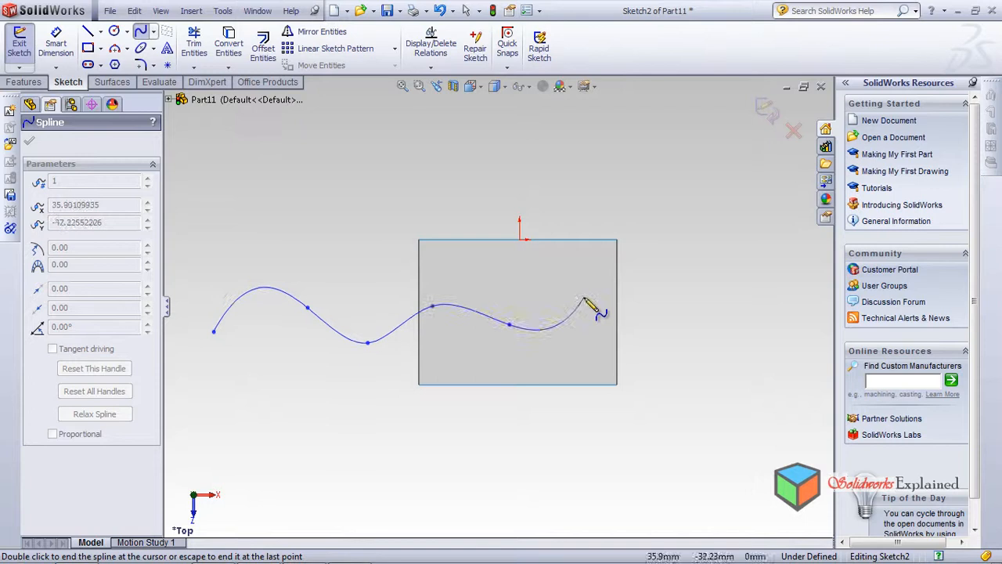
click(686, 332)
click(784, 295)
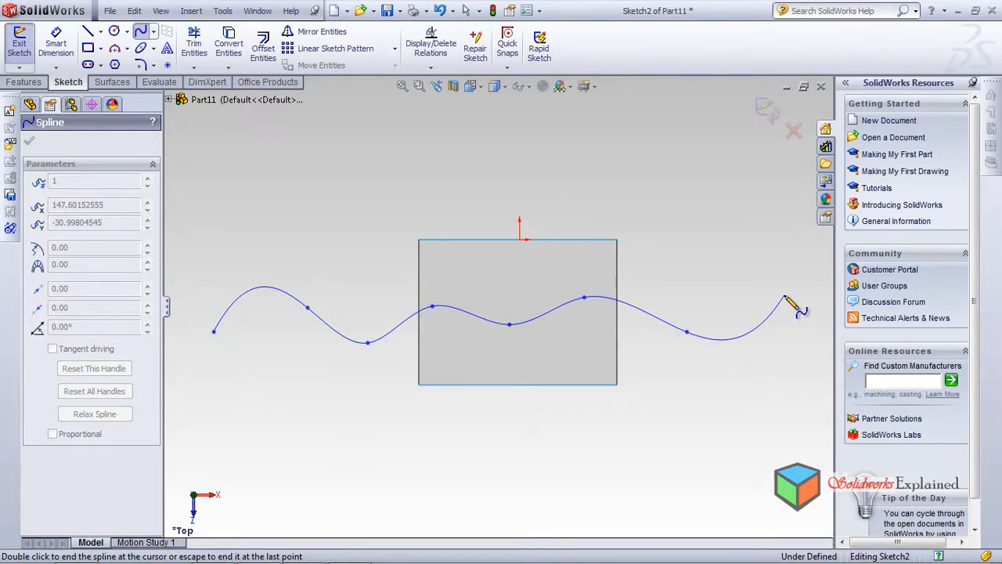
right_click(777, 241)
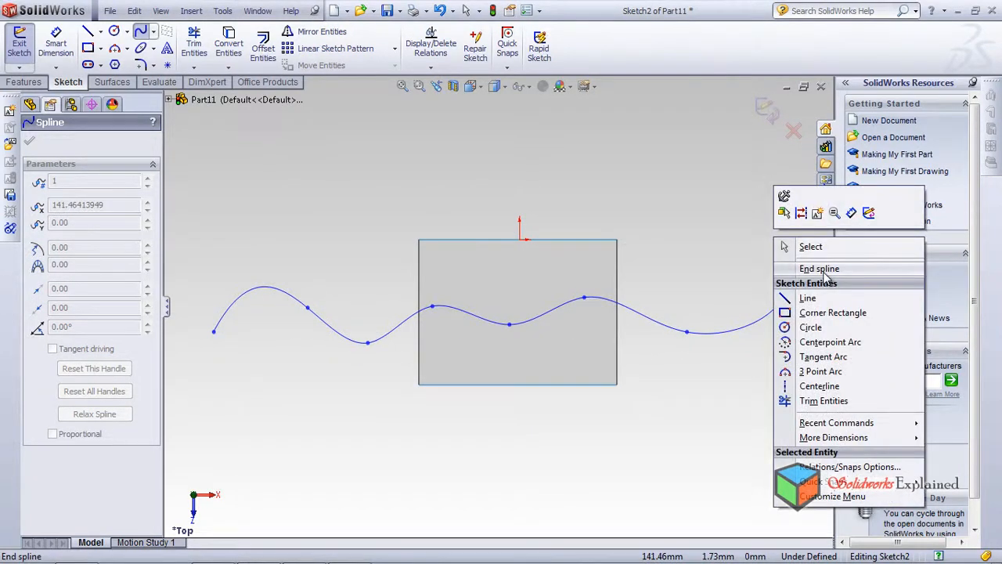
click(819, 269)
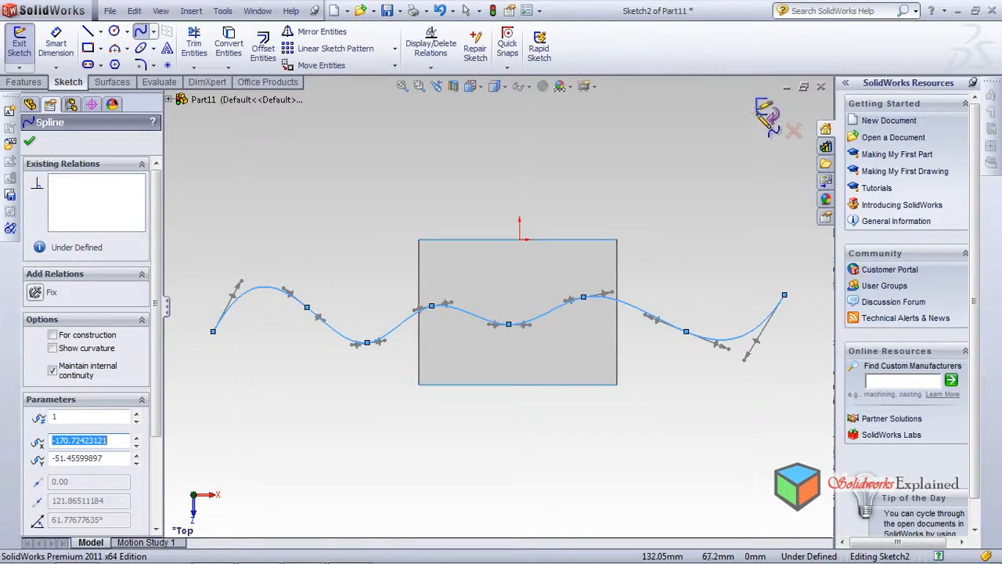
click(758, 113)
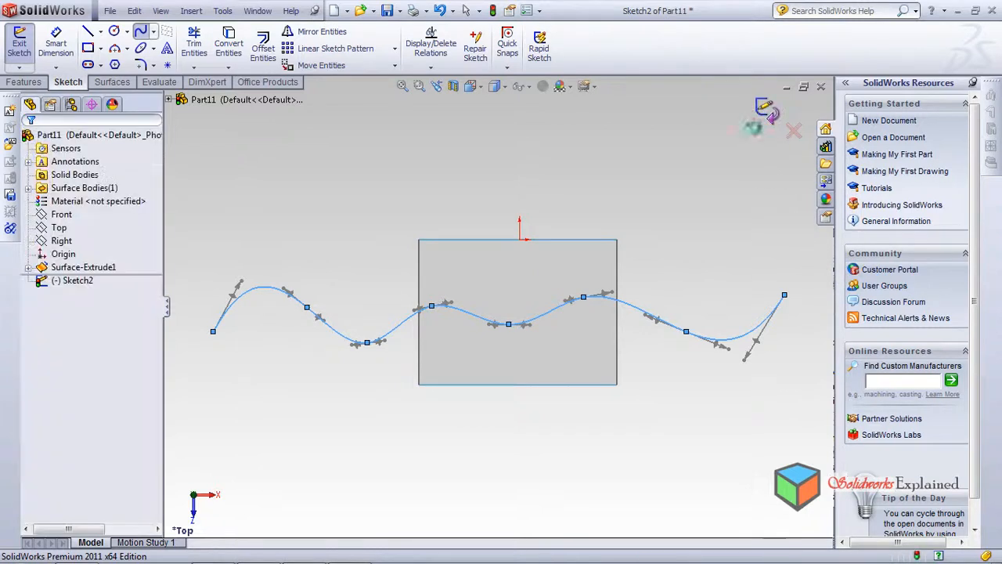
Extrude the spline sketch as a surface, blind 81 mm in both directions, so it passes through the rectangular tube
click(109, 83)
middle_drag(277, 172, 271, 316)
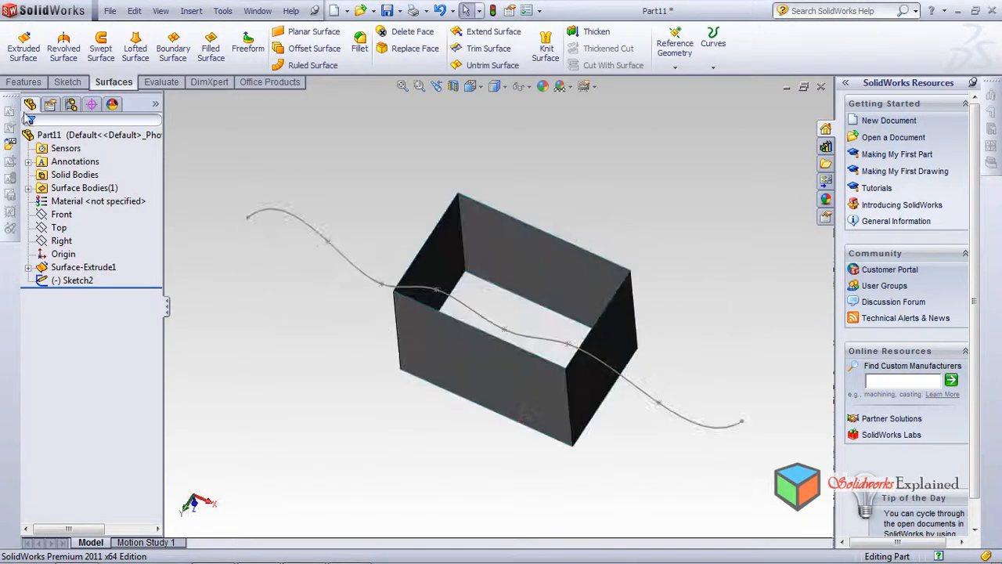
click(24, 45)
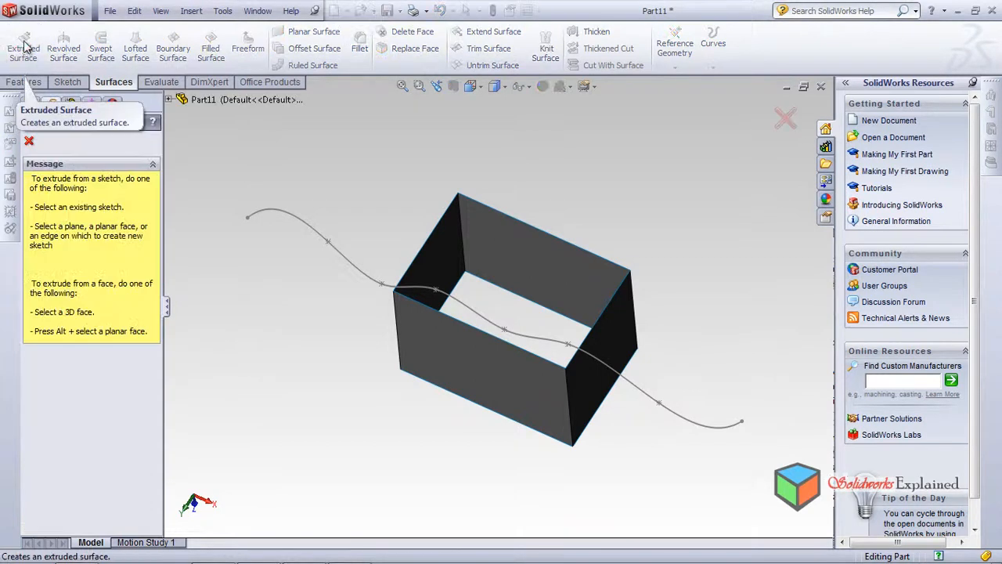
click(330, 250)
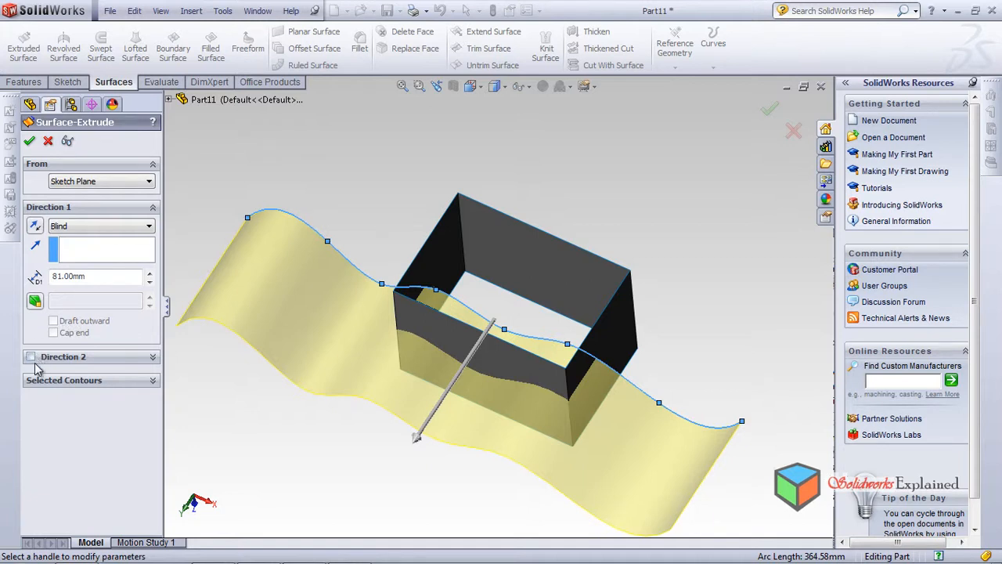
click(30, 357)
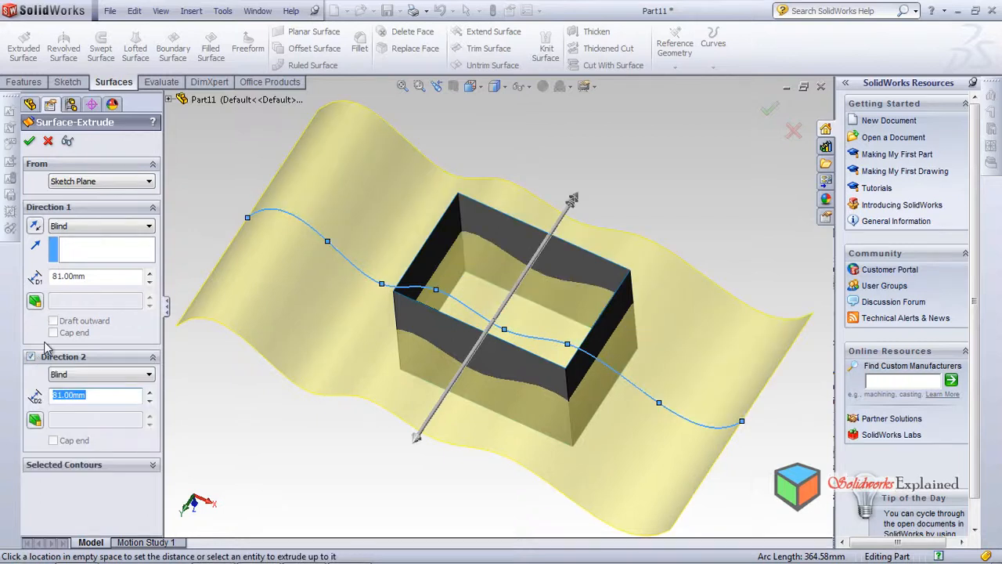
click(30, 142)
middle_drag(621, 371, 537, 369)
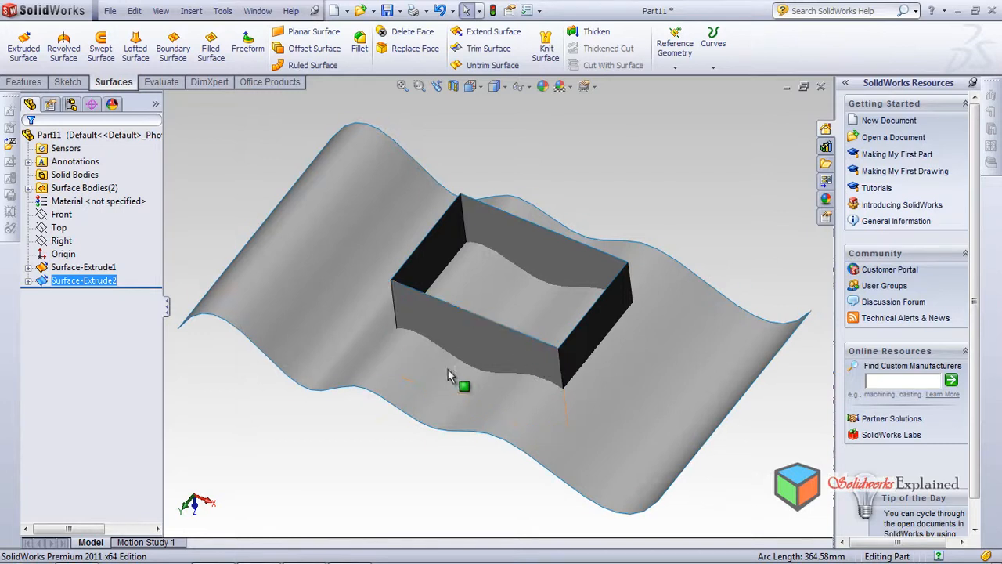
middle_drag(280, 300, 286, 249)
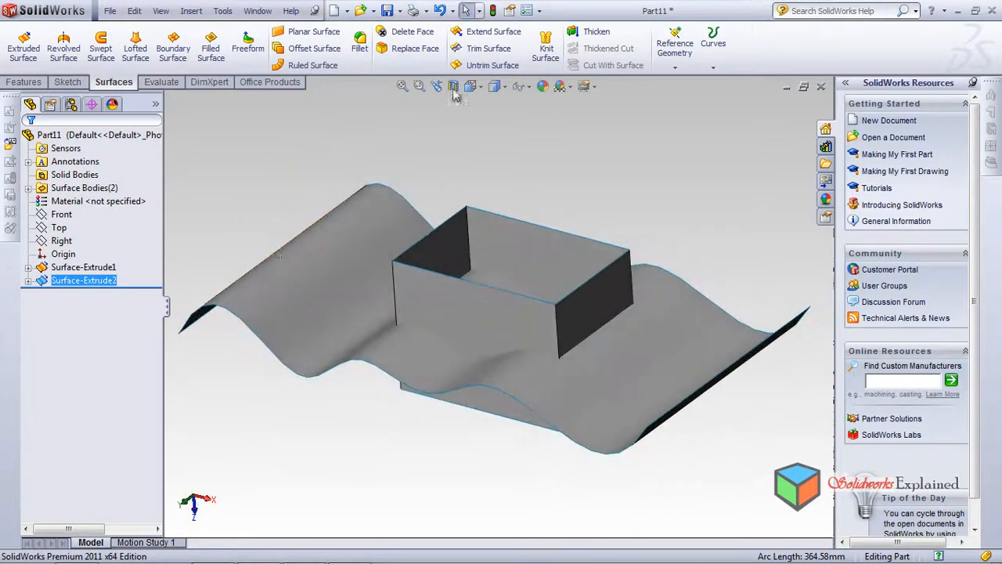
Apply a Standard trim to the rectangular tube with the wavy surface as trim tool, keeping the part above the wave
click(488, 50)
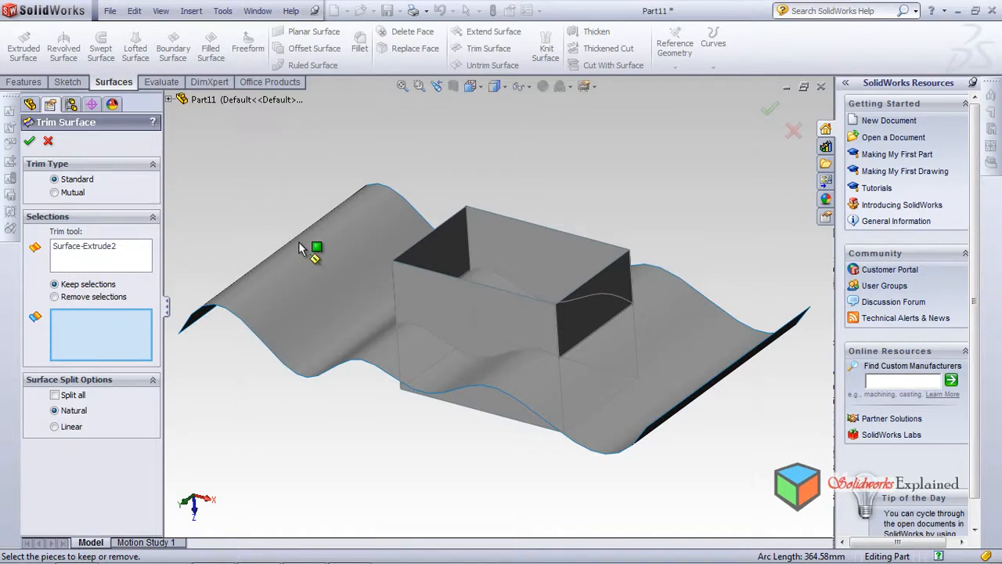
click(109, 250)
mouse_move(286, 316)
middle_down()
mouse_move(242, 340)
mouse_move(261, 348)
mouse_move(286, 335)
middle_up()
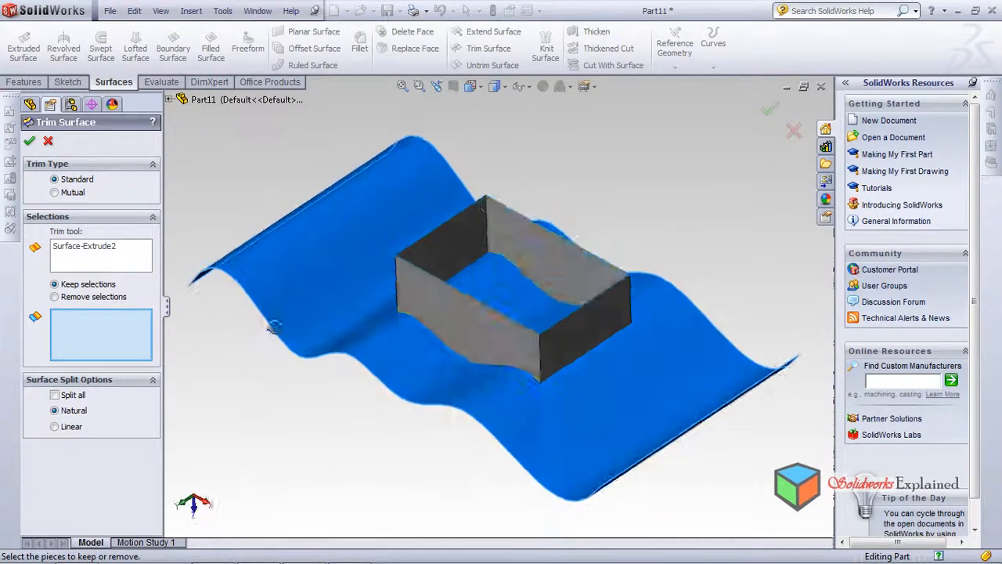
click(431, 309)
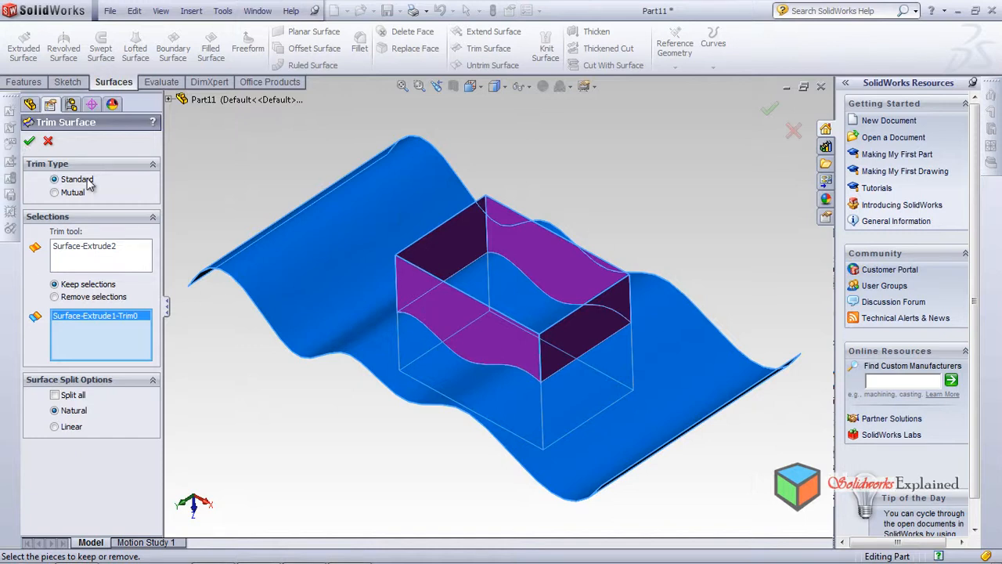
click(29, 142)
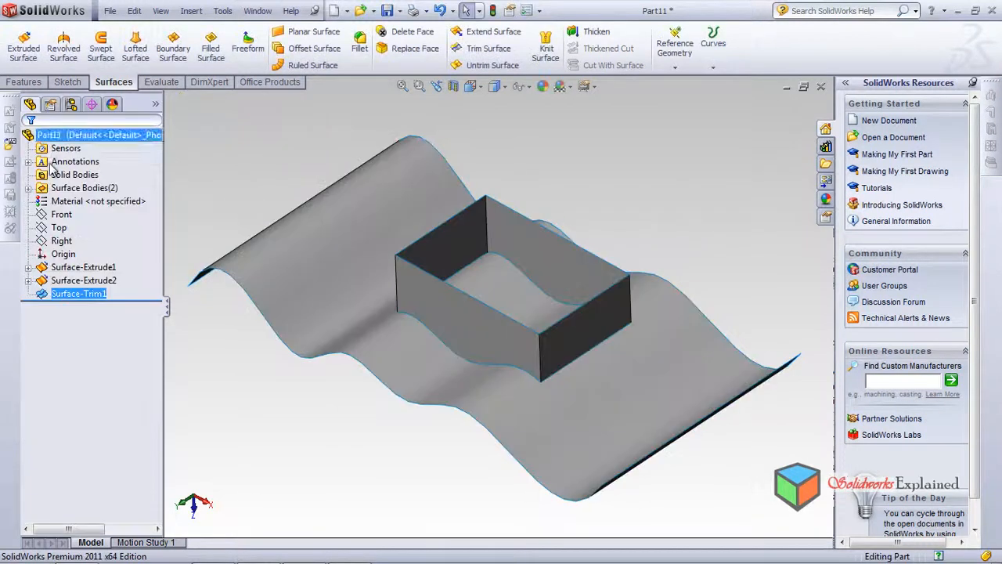
mouse_move(351, 298)
middle_down()
mouse_move(305, 420)
mouse_move(402, 163)
mouse_move(503, 348)
middle_up()
mouse_move(447, 322)
middle_down()
mouse_move(416, 374)
mouse_move(429, 270)
mouse_move(425, 164)
mouse_move(415, 190)
mouse_move(403, 132)
middle_up()
mouse_move(454, 232)
middle_down()
mouse_move(391, 481)
mouse_move(414, 468)
mouse_move(391, 492)
middle_up()
Hide the wavy surface body and inspect the tube's trimmed edge
right_click(322, 275)
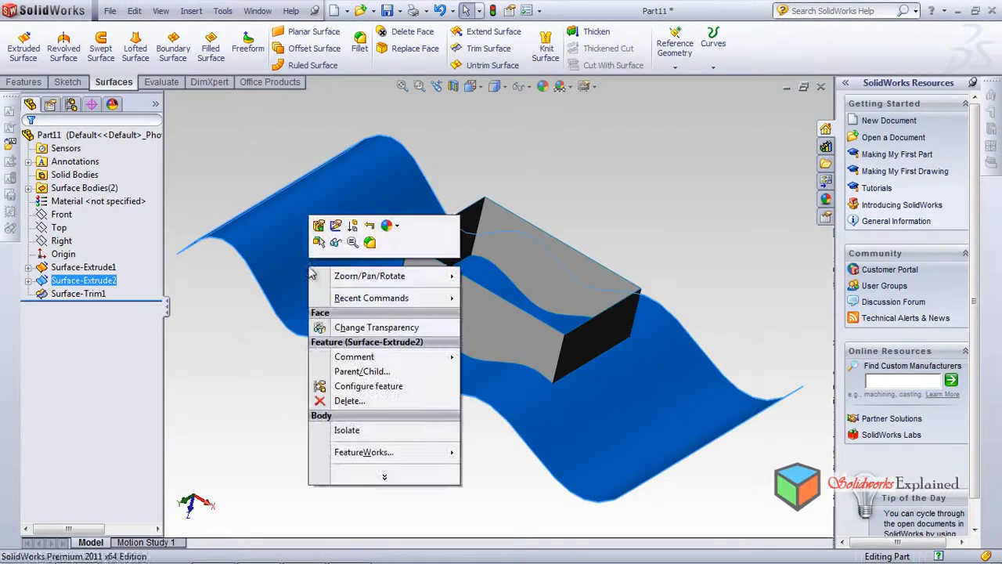
click(336, 242)
mouse_move(347, 258)
middle_down()
mouse_move(385, 342)
mouse_move(425, 137)
mouse_move(381, 309)
mouse_move(392, 399)
mouse_move(462, 336)
middle_up()
right_click(349, 279)
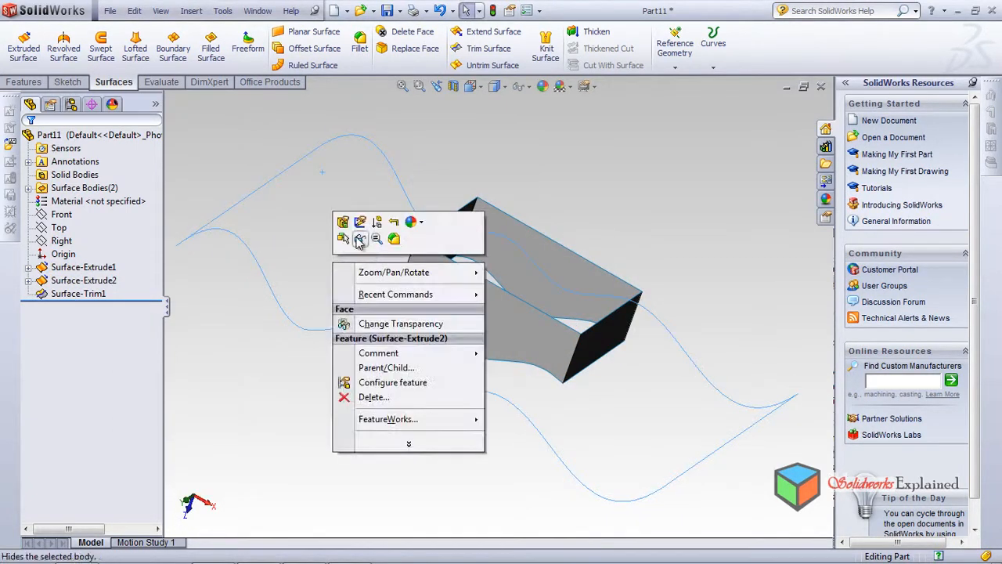
click(363, 236)
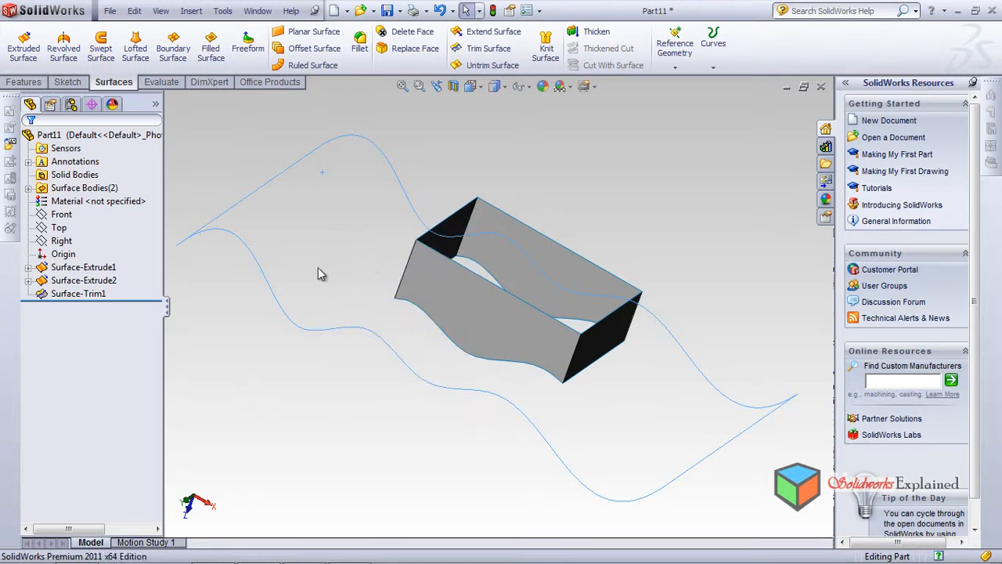
Show the wavy surface body again and undo the surface trim of the tube
key(shift+Tab)
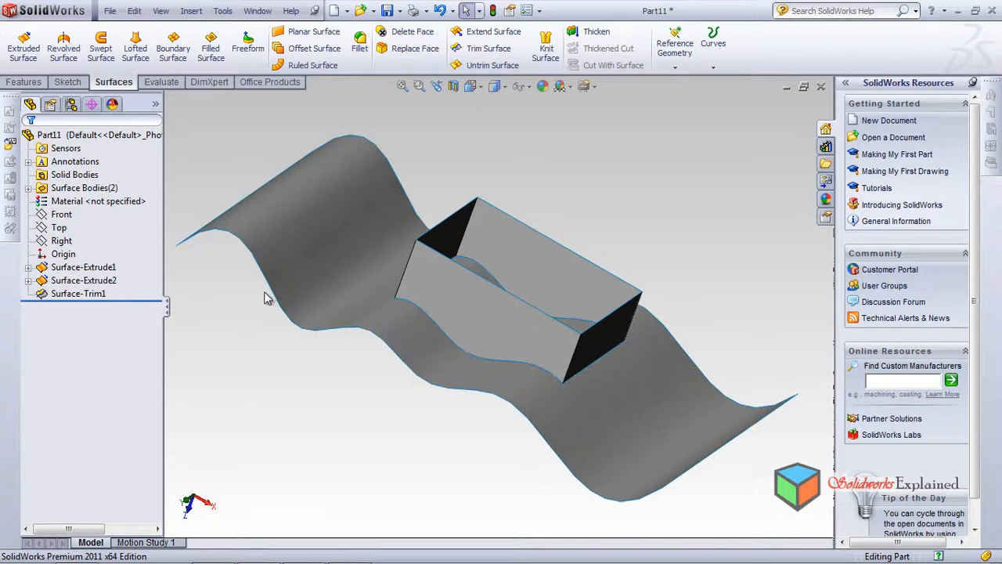
middle_drag(239, 285, 259, 215)
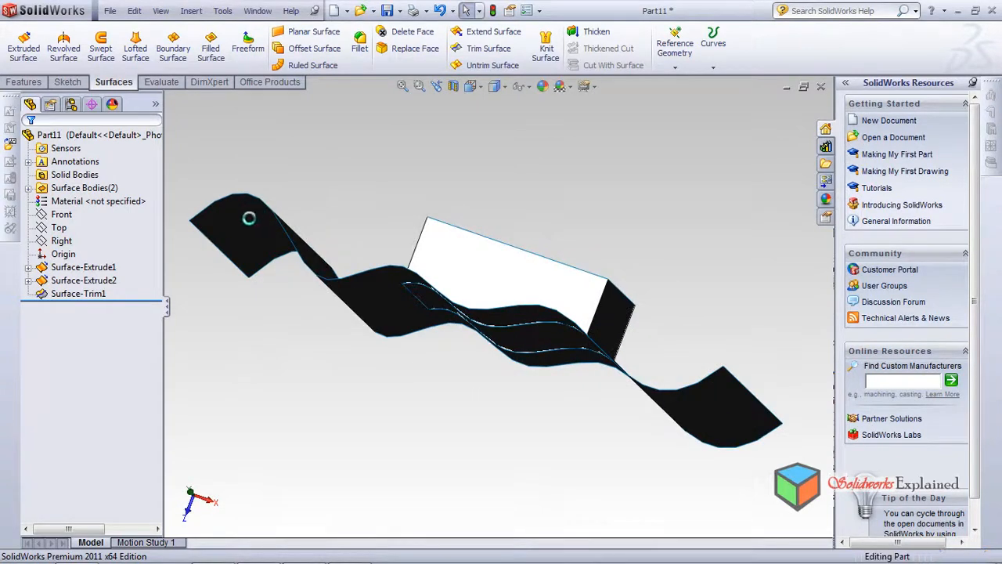
key(ctrl+7)
key(ctrl+z)
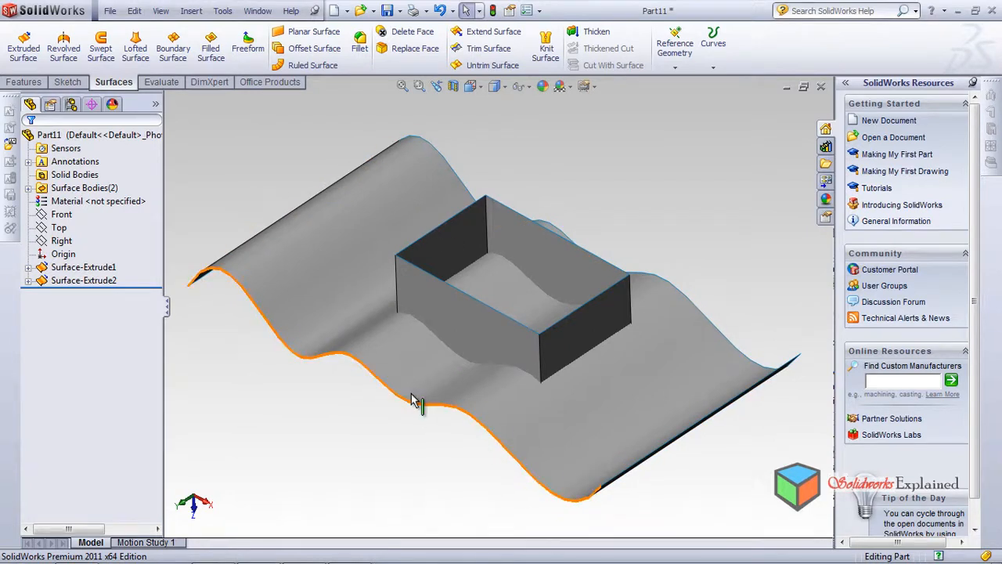
Apply a Standard trim to the wavy surface with the rectangular tube as trim tool, keeping the piece outside the tube
click(484, 48)
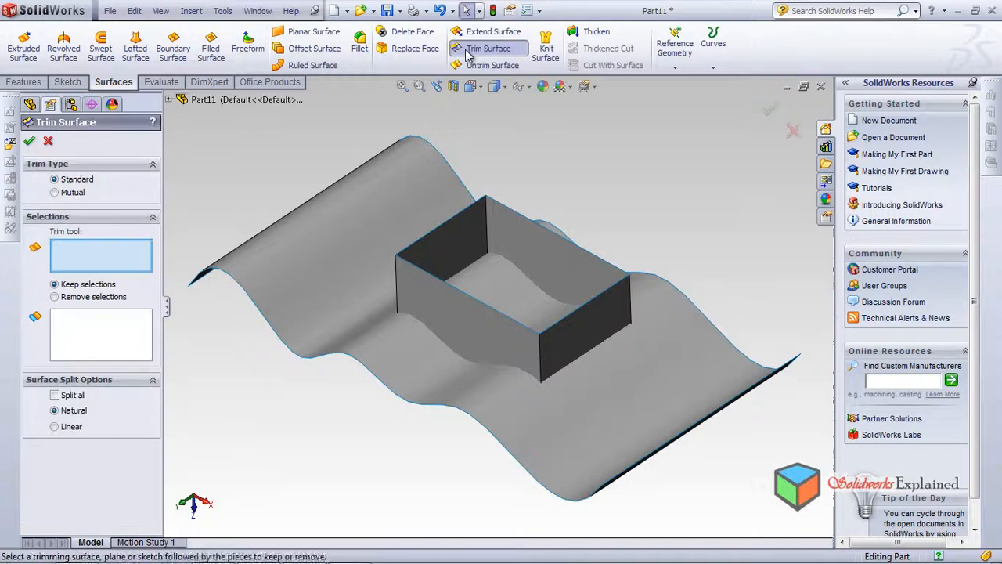
click(442, 316)
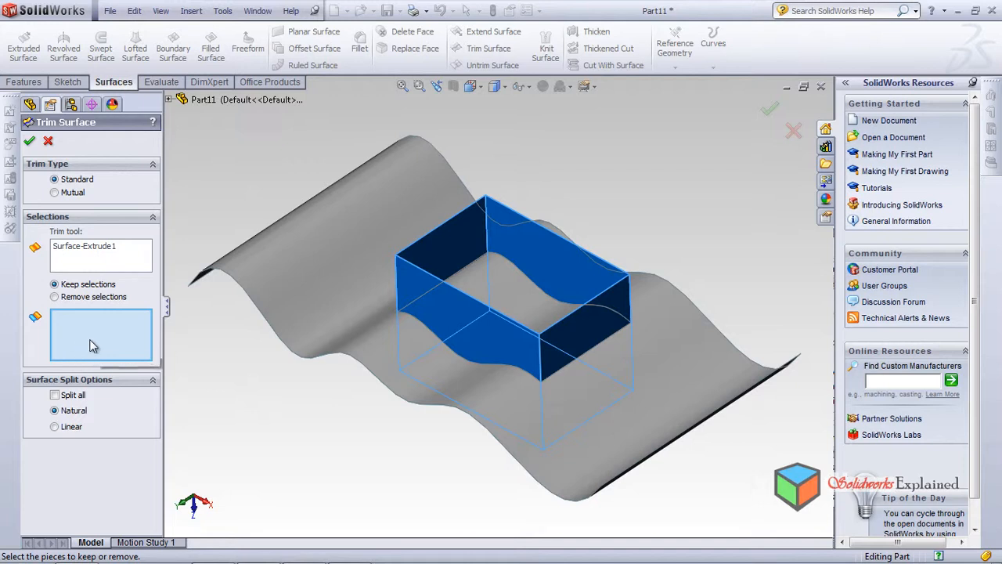
click(314, 261)
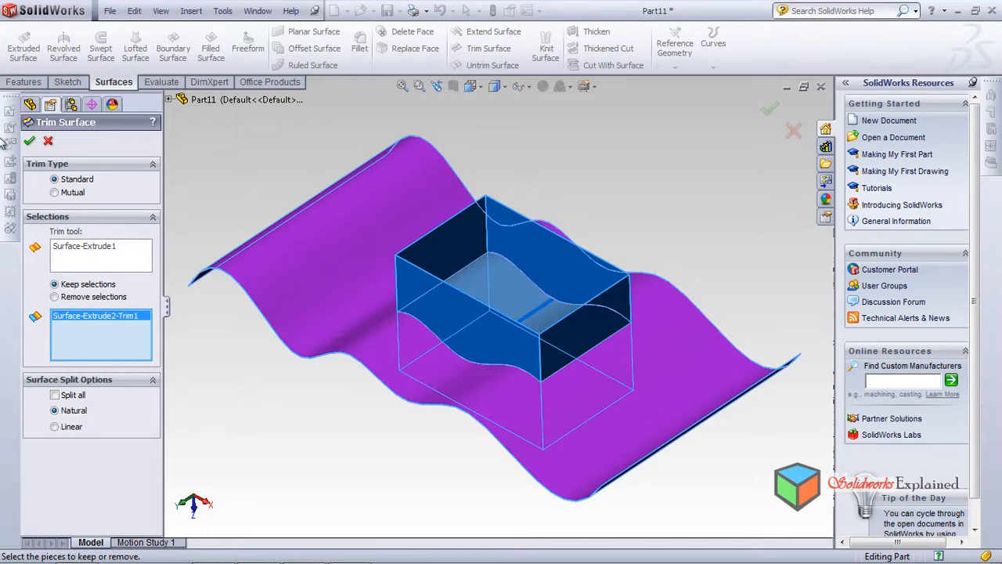
click(28, 141)
mouse_move(227, 345)
middle_down()
mouse_move(213, 439)
mouse_move(217, 426)
mouse_move(340, 404)
mouse_move(329, 220)
mouse_move(279, 331)
mouse_move(279, 219)
middle_up()
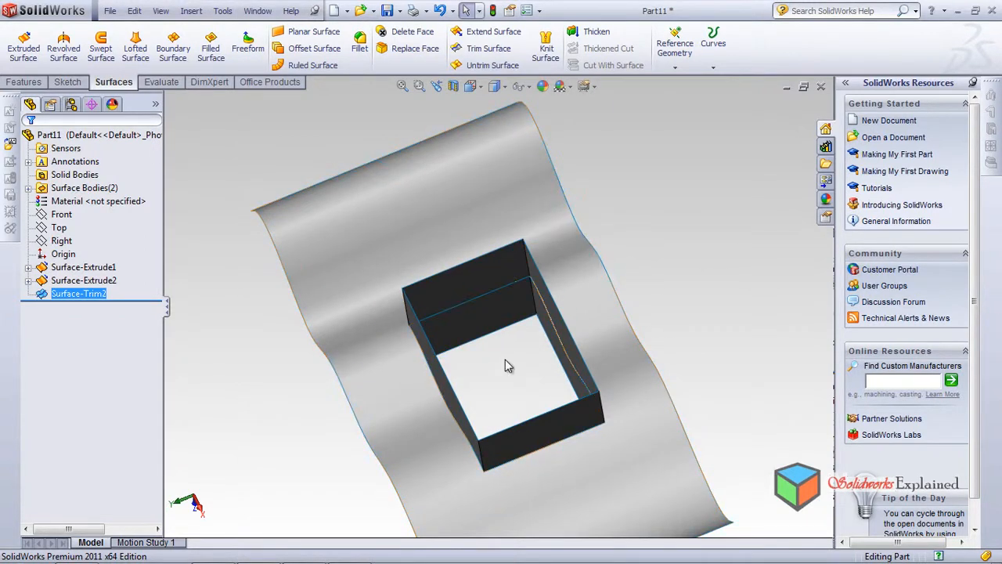
mouse_move(587, 411)
middle_down()
mouse_move(408, 212)
mouse_move(352, 405)
mouse_move(398, 168)
mouse_move(389, 306)
mouse_move(369, 333)
mouse_move(350, 332)
mouse_move(392, 320)
mouse_move(368, 347)
middle_up()
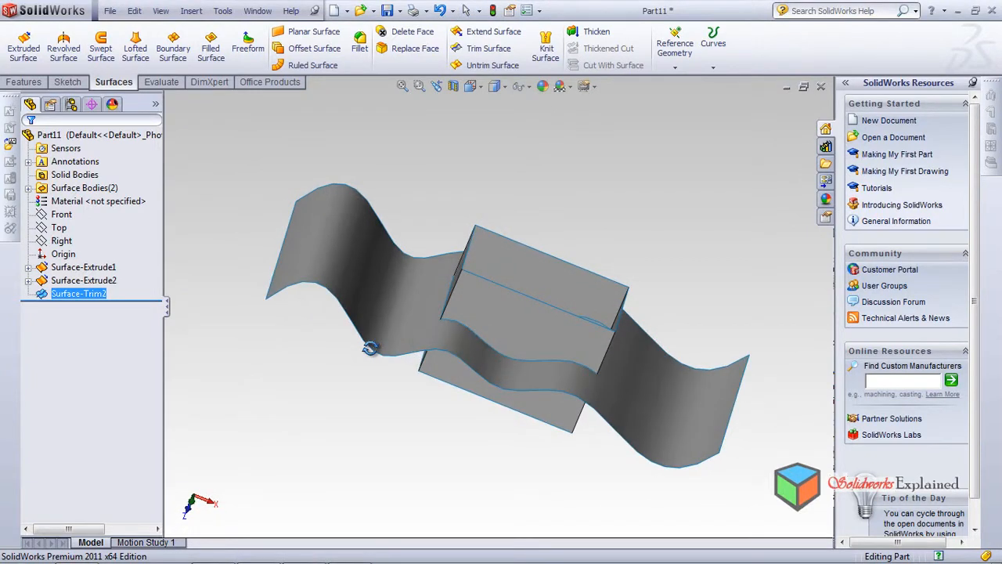
Extend the wavy surface's end edge on the positive X side by 29 mm using the Same surface extension type
scroll(421, 345, down, 2)
scroll(420, 344, up, 6)
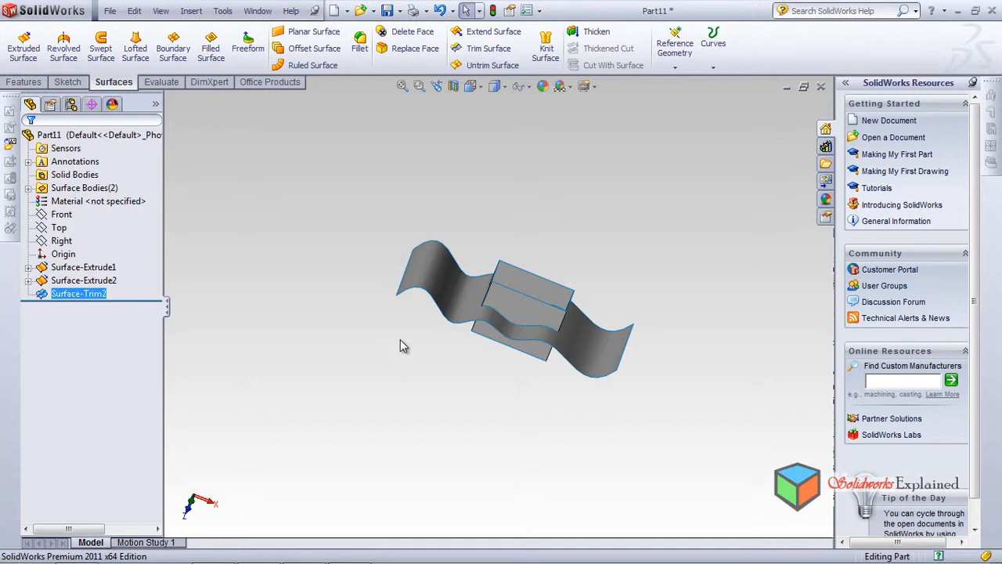
click(492, 32)
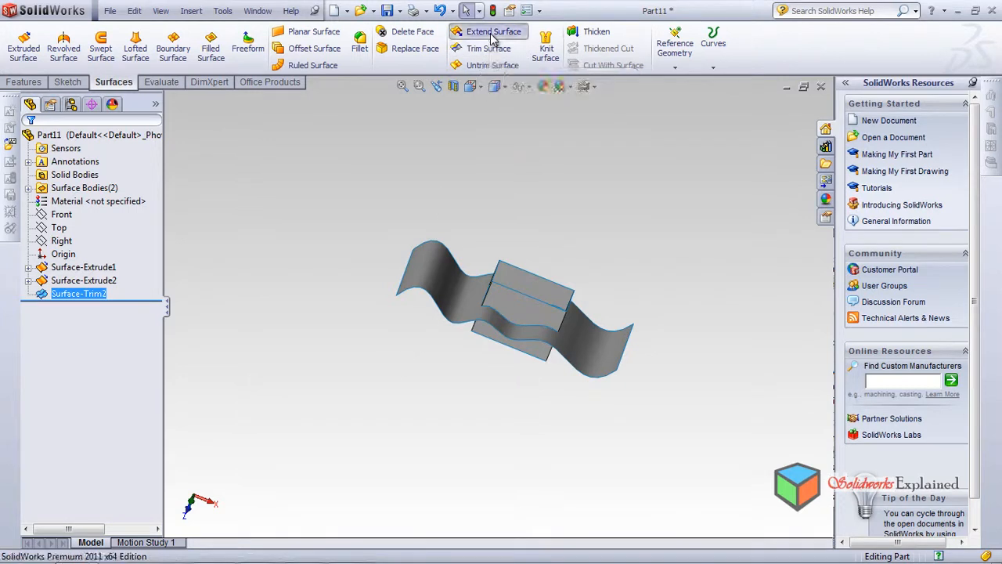
scroll(454, 347, down, 3)
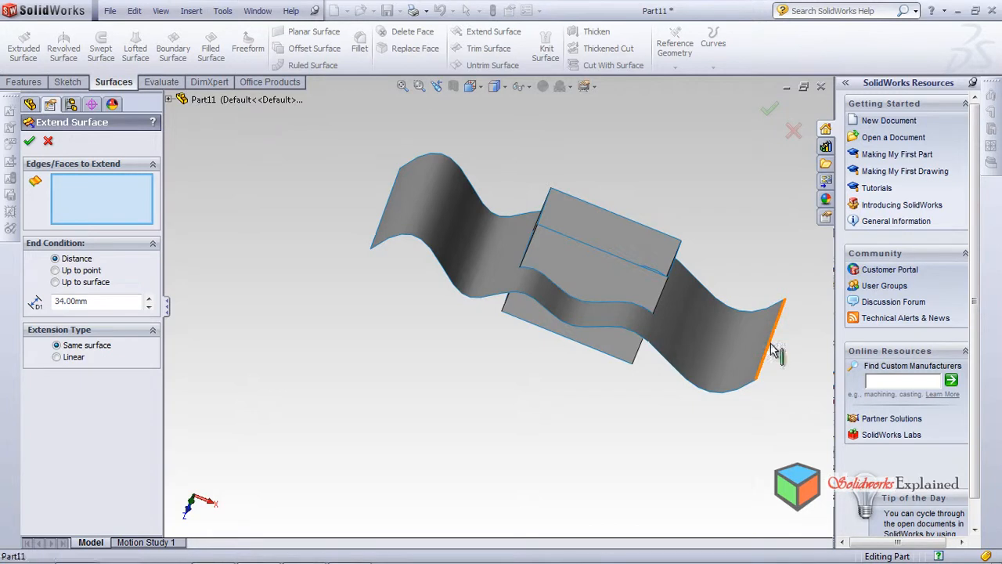
click(772, 344)
middle_drag(465, 277, 439, 280)
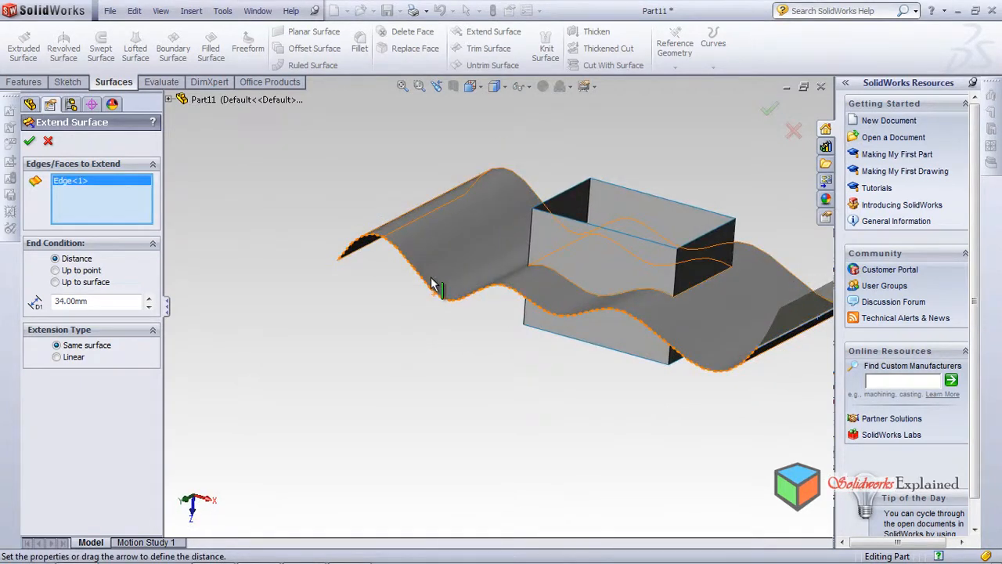
scroll(520, 265, up, 3)
middle_drag(521, 265, 647, 328)
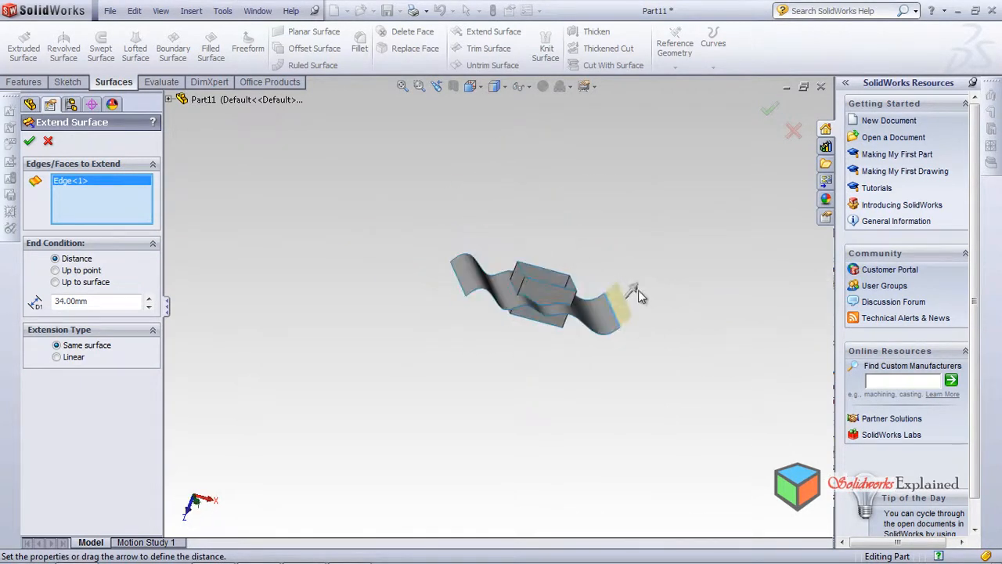
drag(637, 288, 645, 318)
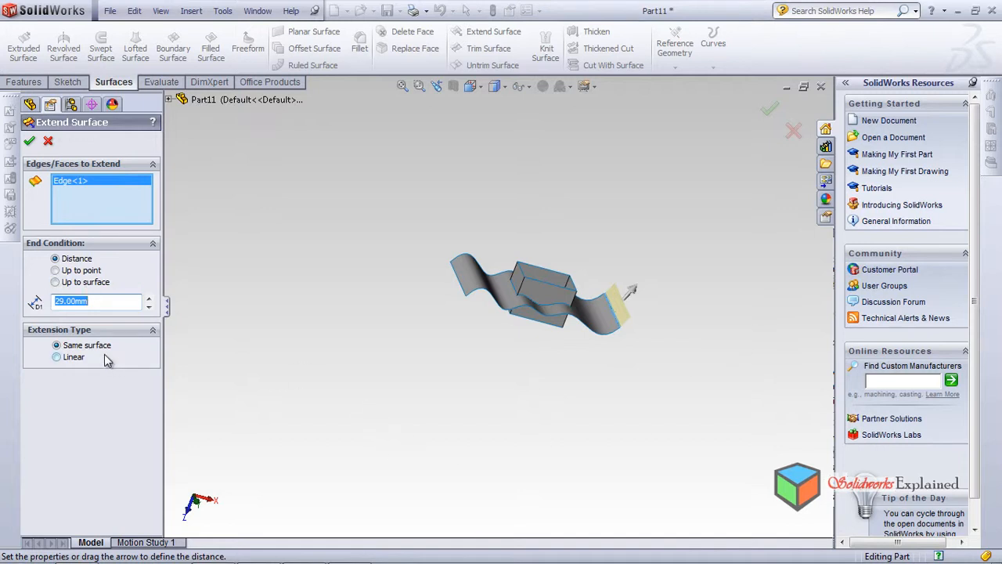
click(26, 144)
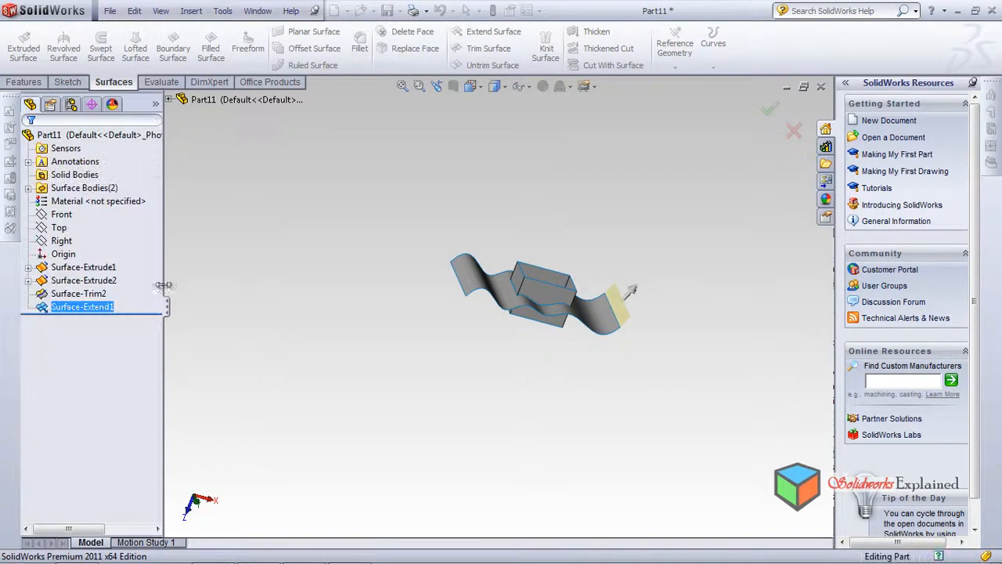
Extend the wavy surface's opposite end edge by about 41 mm using the Linear extension type
click(484, 31)
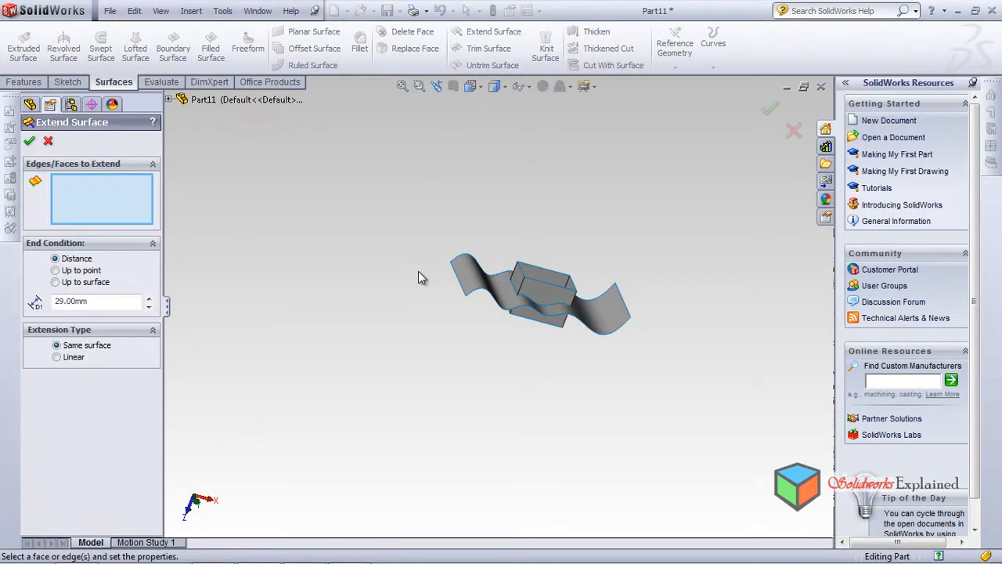
mouse_move(429, 274)
middle_down()
mouse_move(437, 264)
mouse_move(425, 340)
mouse_move(436, 290)
middle_up()
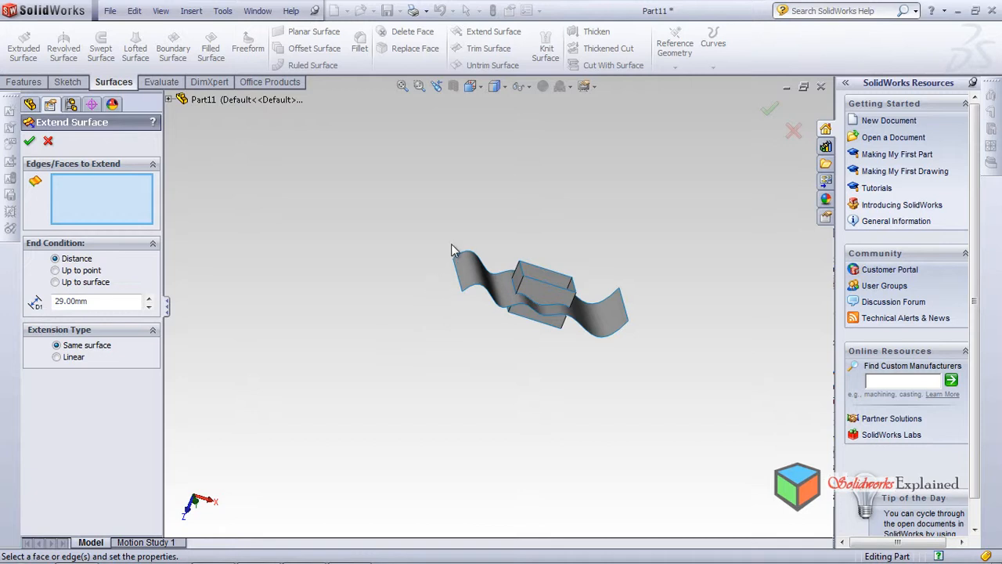
scroll(462, 296, down, 5)
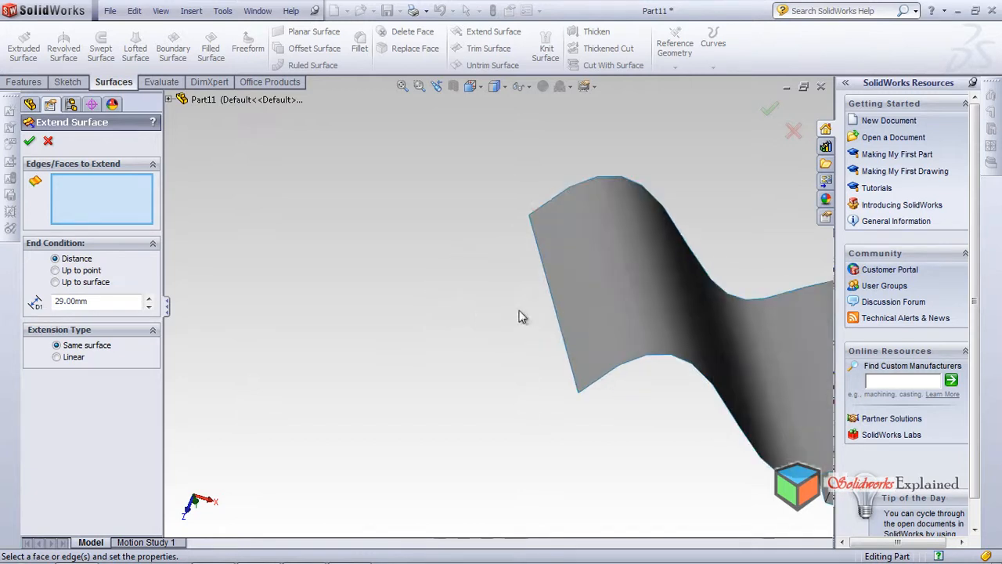
click(554, 317)
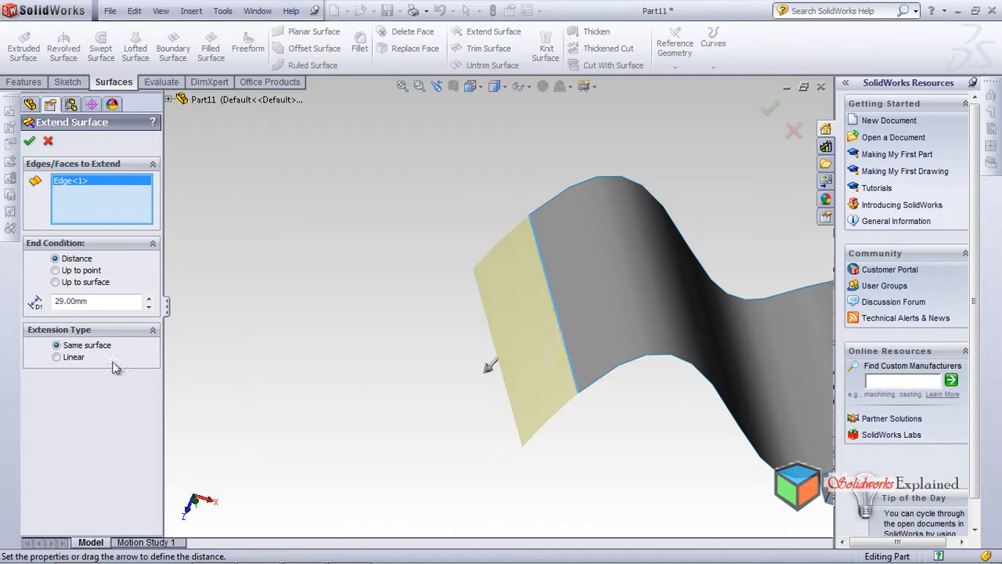
click(56, 358)
middle_drag(344, 423, 351, 357)
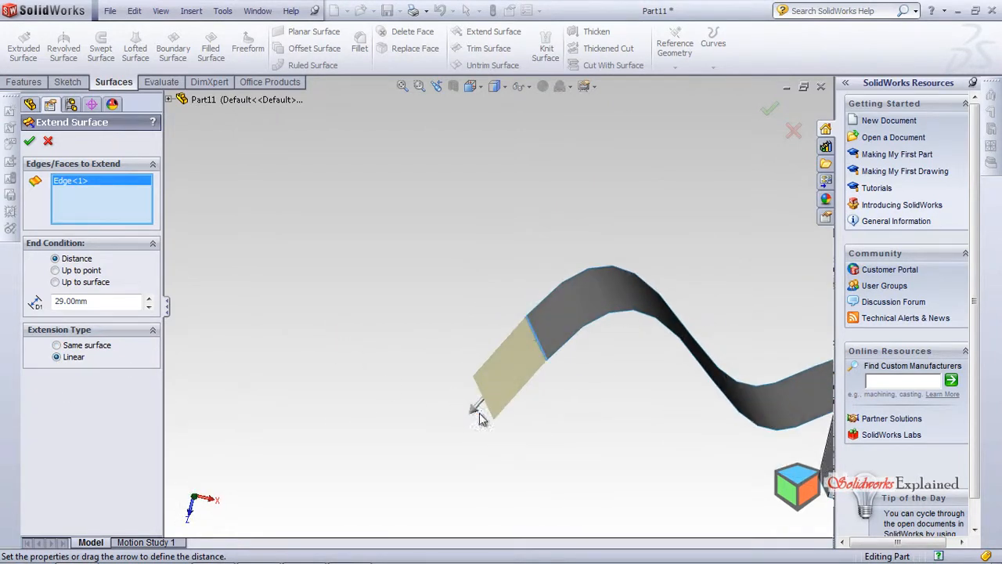
drag(477, 410, 402, 407)
scroll(462, 374, up, 5)
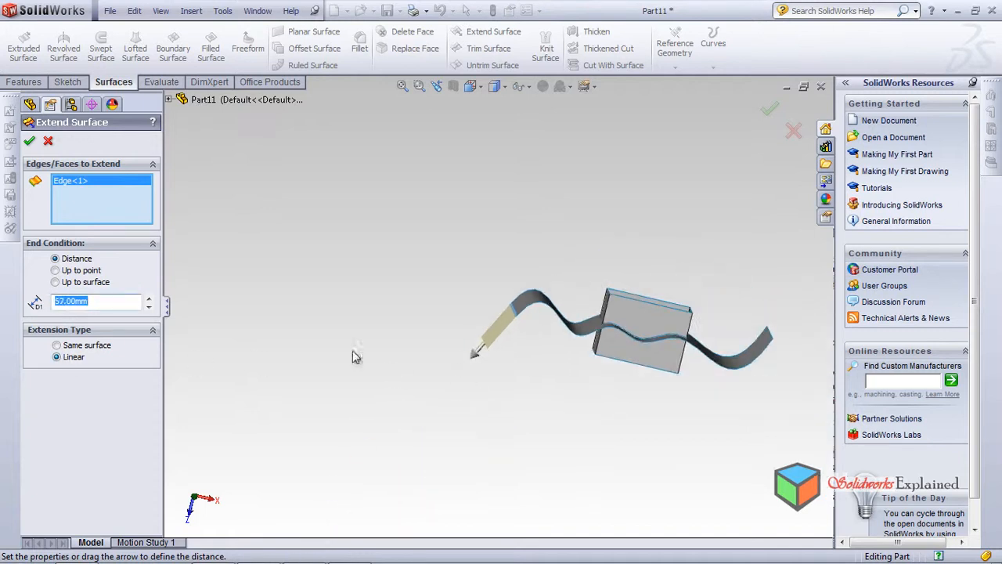
drag(478, 363, 493, 335)
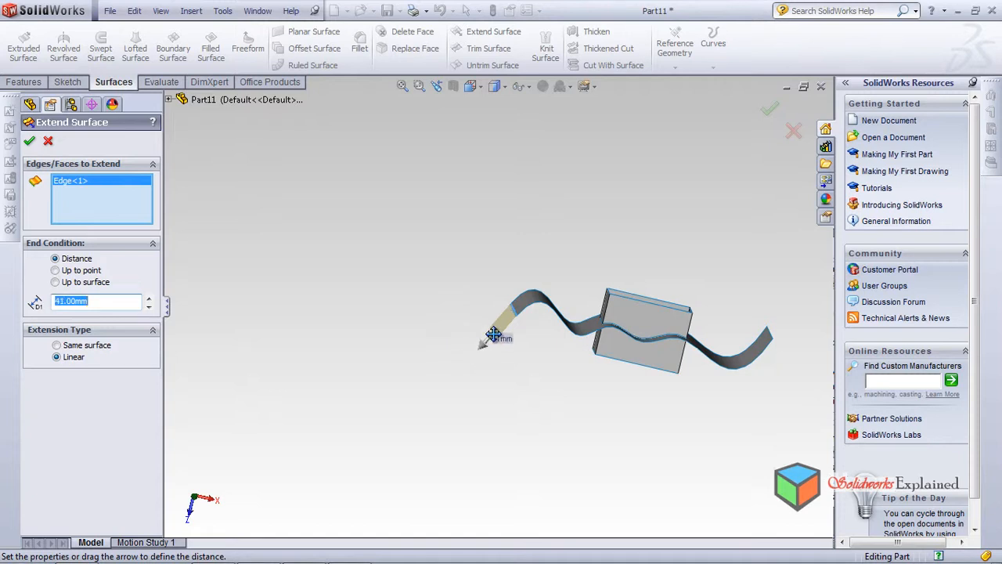
click(29, 141)
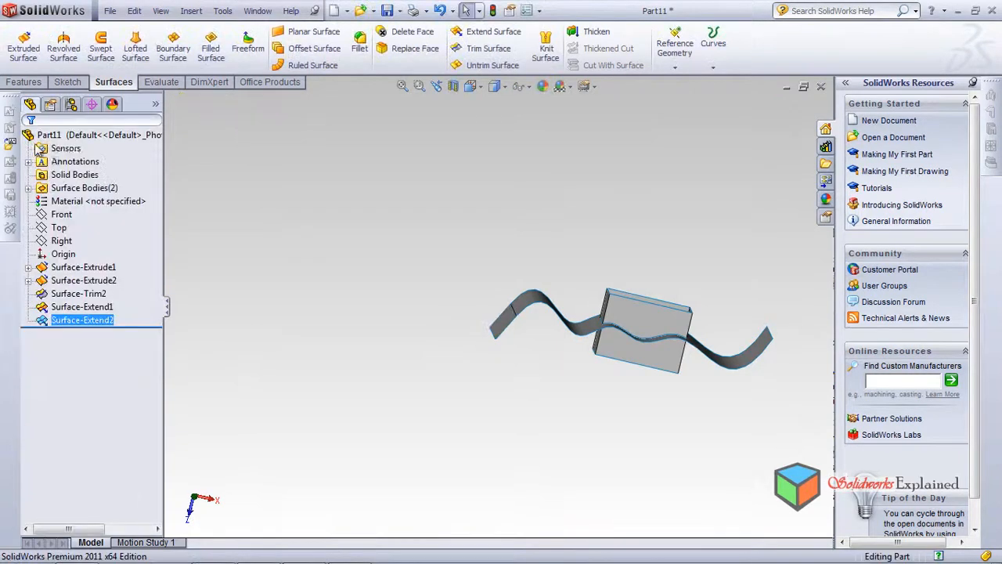
mouse_move(486, 336)
middle_down()
mouse_move(541, 372)
mouse_move(506, 420)
mouse_move(467, 415)
mouse_move(654, 397)
middle_up()
click(728, 362)
mouse_move(563, 422)
middle_down()
mouse_move(474, 348)
mouse_move(633, 350)
mouse_move(630, 249)
middle_up()
click(624, 212)
mouse_move(624, 212)
middle_down()
mouse_move(533, 235)
mouse_move(441, 230)
mouse_move(439, 298)
middle_up()
click(51, 215)
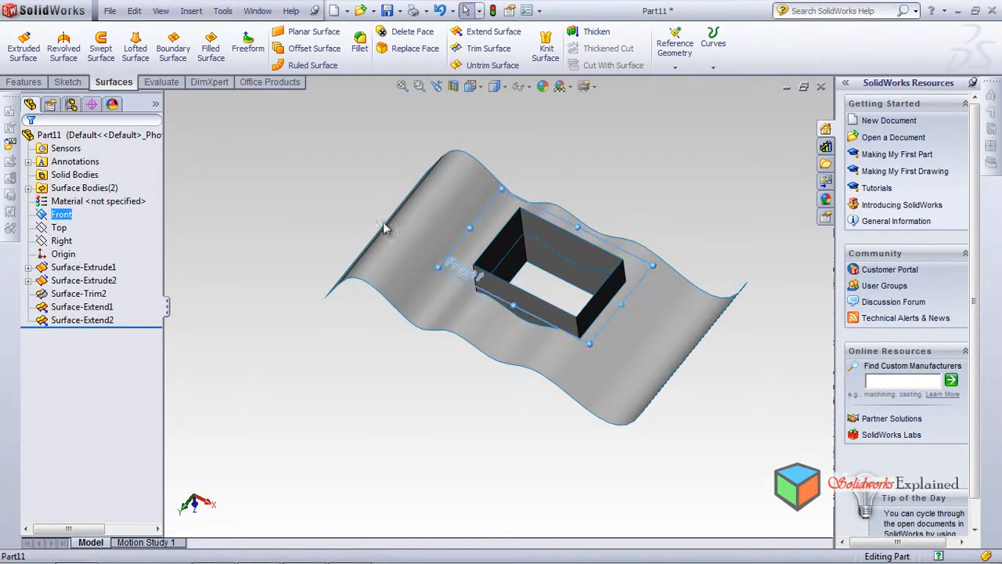
click(479, 52)
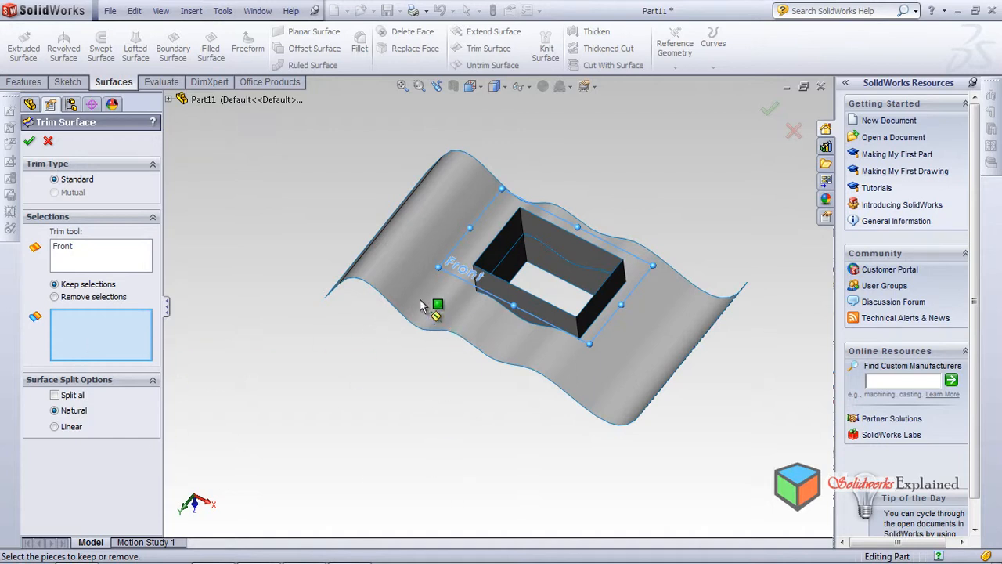
click(47, 141)
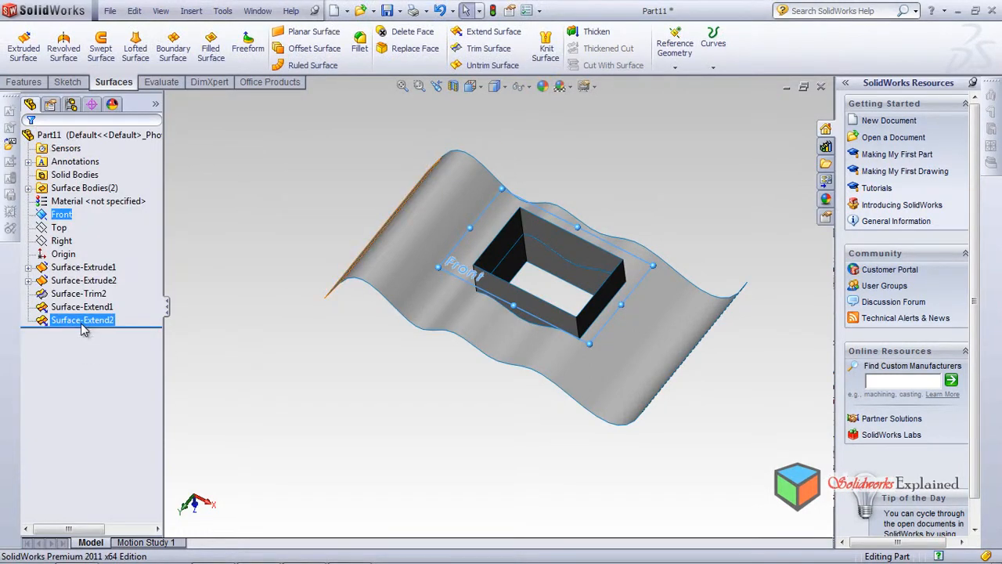
Delete the Surface-Trim2 feature that cut the wavy surface inside the rectangular tube
click(85, 295)
click(84, 298)
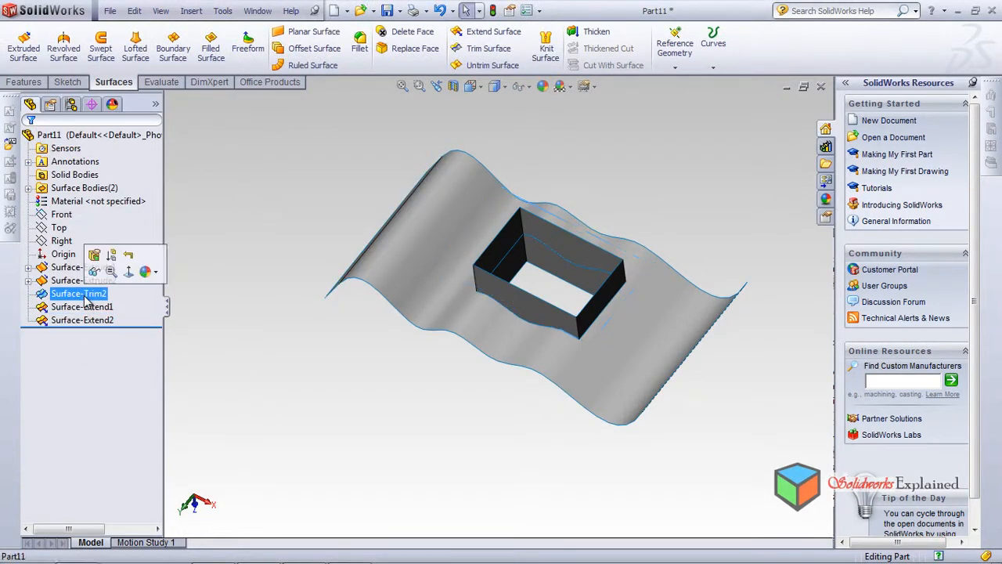
right_click(85, 297)
click(125, 364)
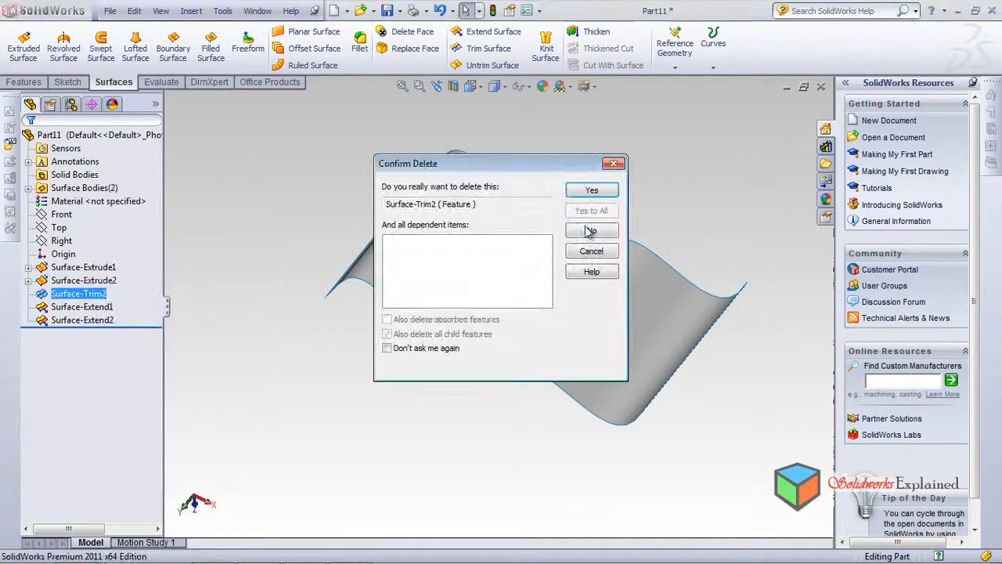
click(591, 190)
Try to apply a Standard trim to the surfaces with the Front plane as trim tool
middle_drag(470, 347, 320, 266)
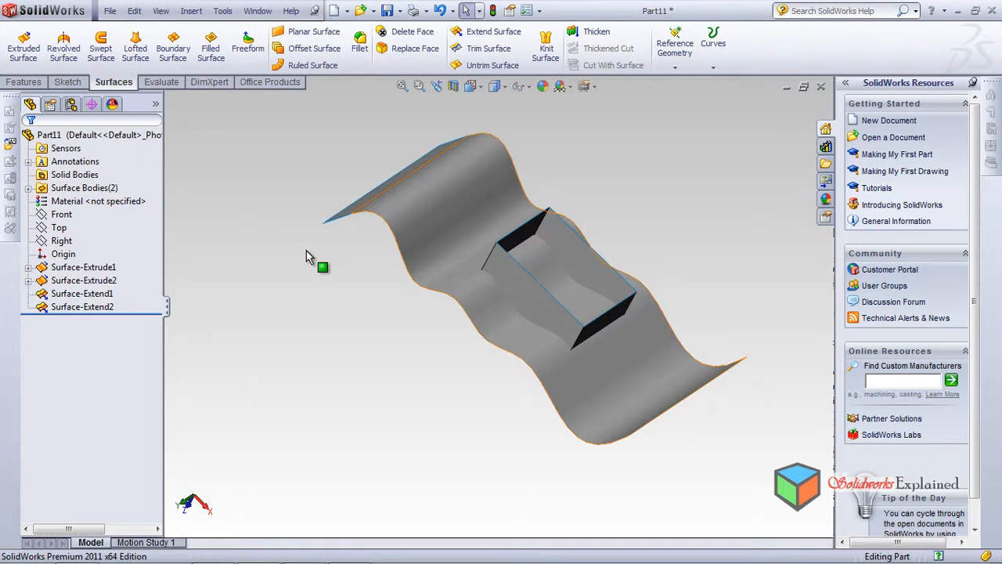
click(61, 214)
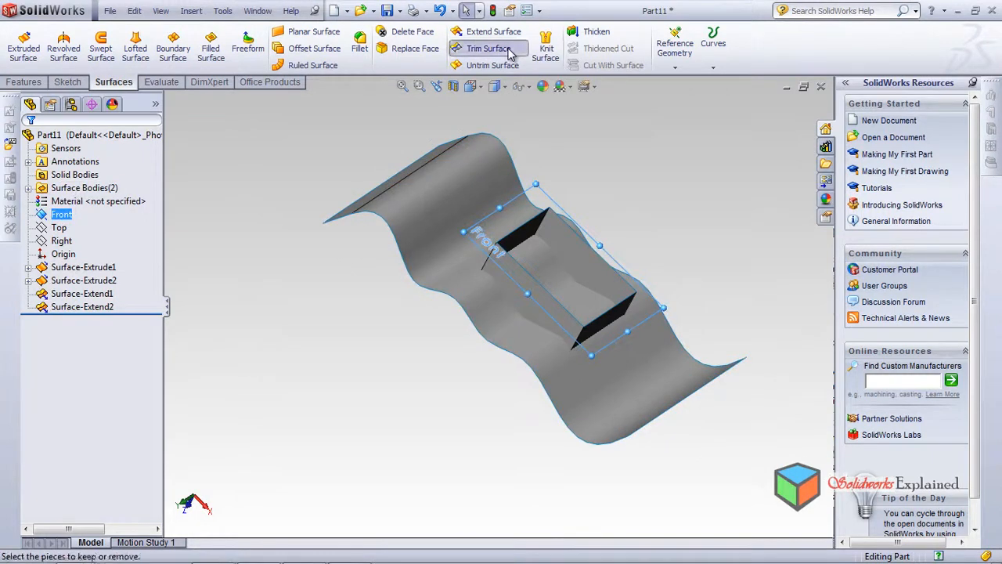
click(484, 50)
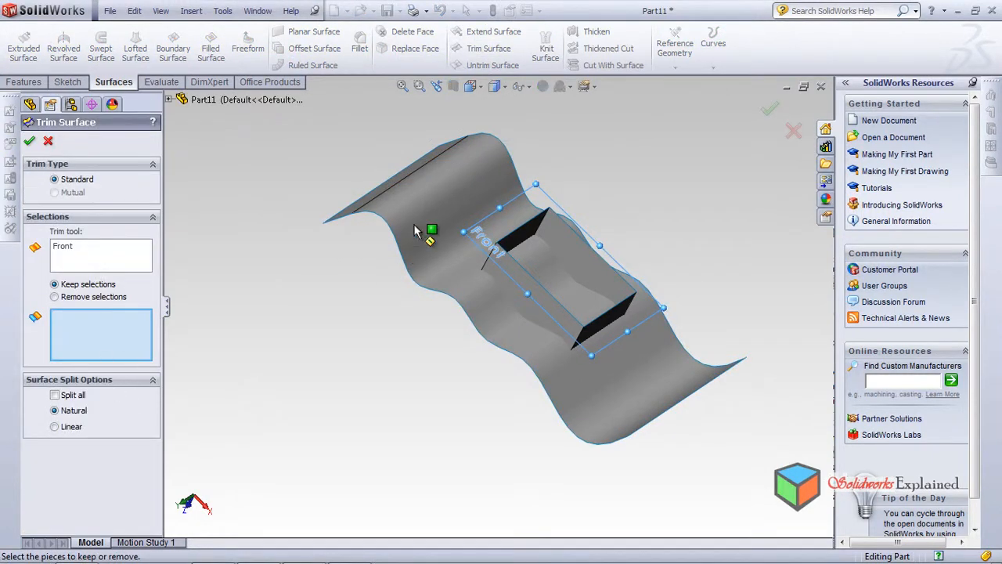
click(584, 296)
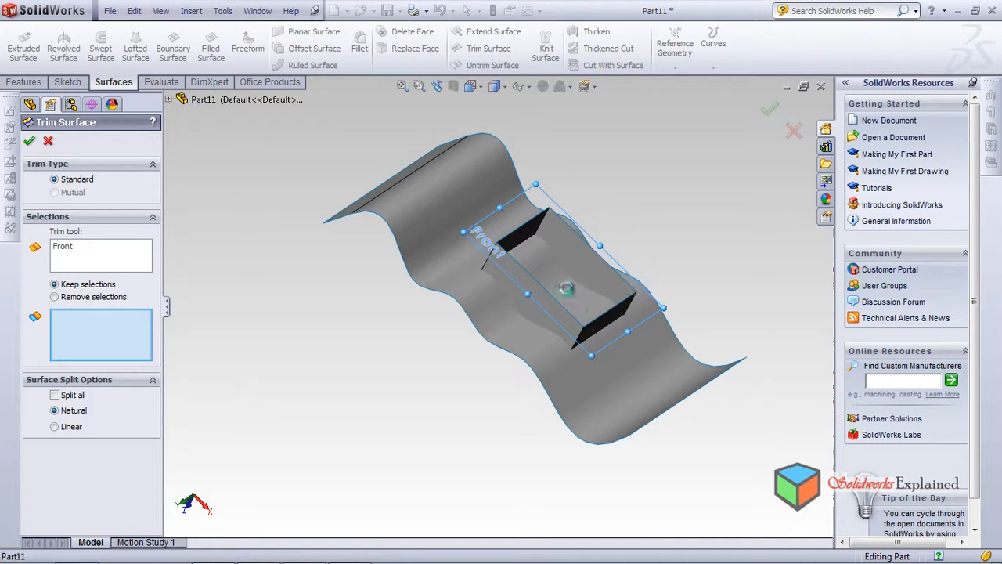
click(598, 305)
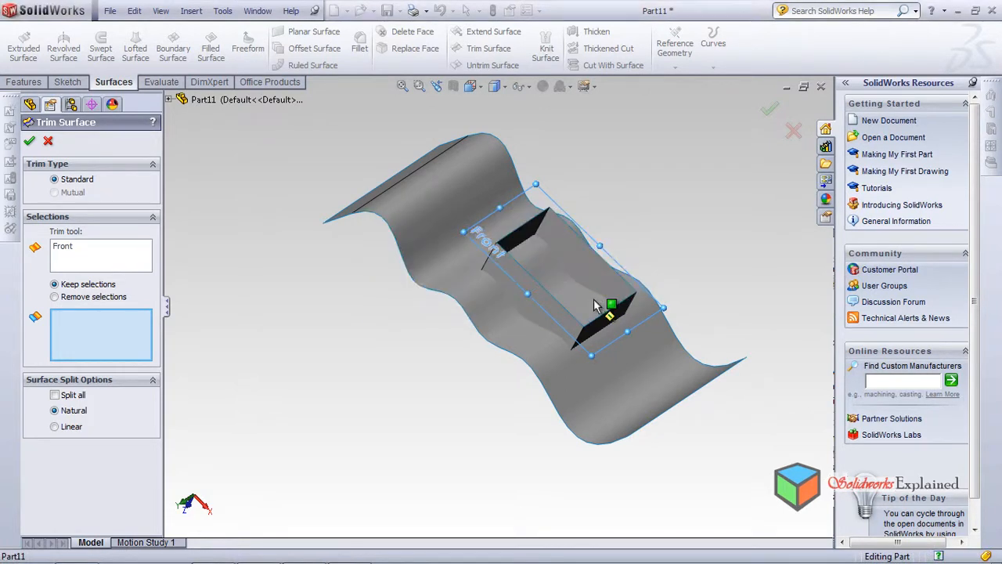
click(422, 244)
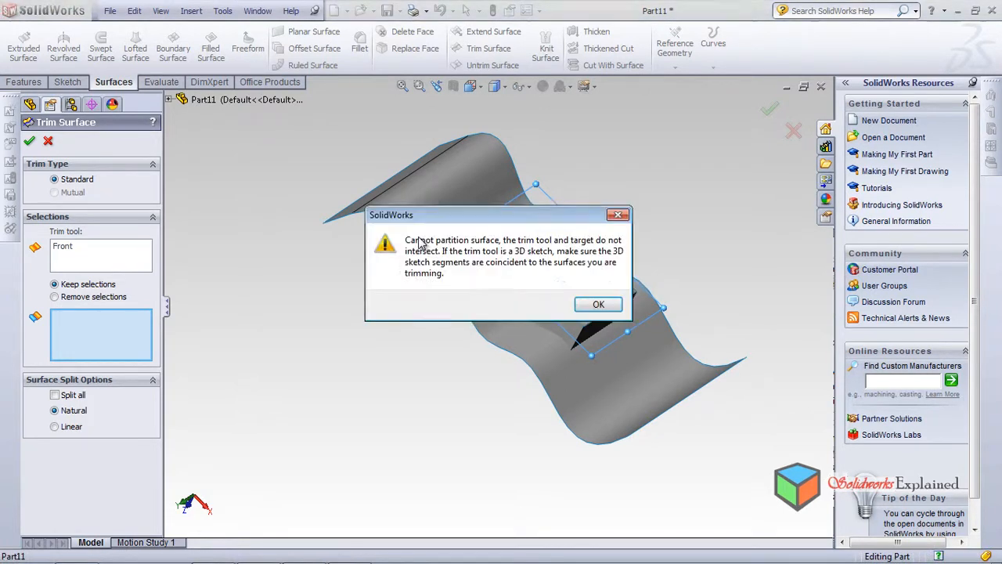
click(592, 307)
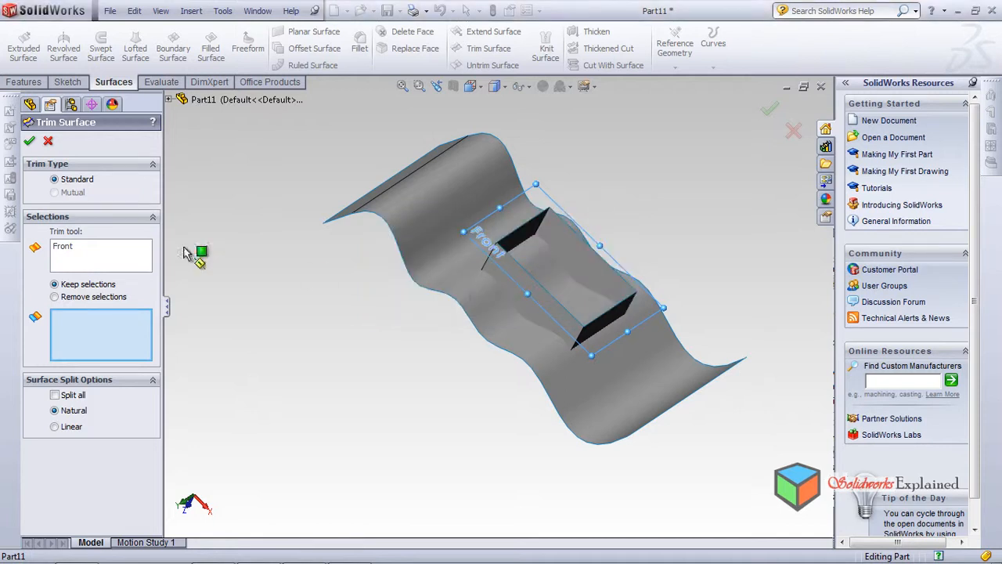
click(48, 142)
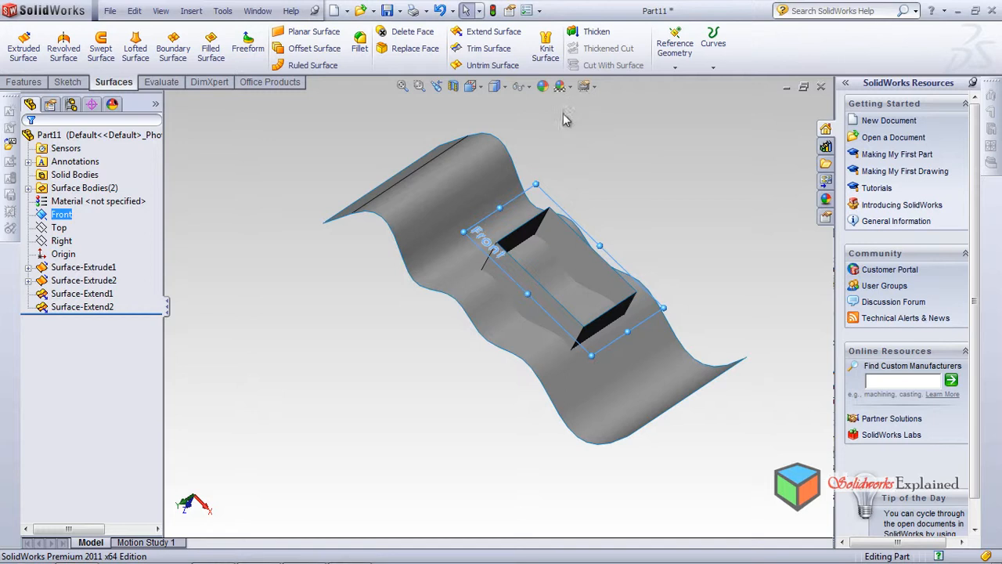
Try to knit the extended wavy surface on its own, first without and again with Merge entities enabled
click(546, 47)
click(402, 180)
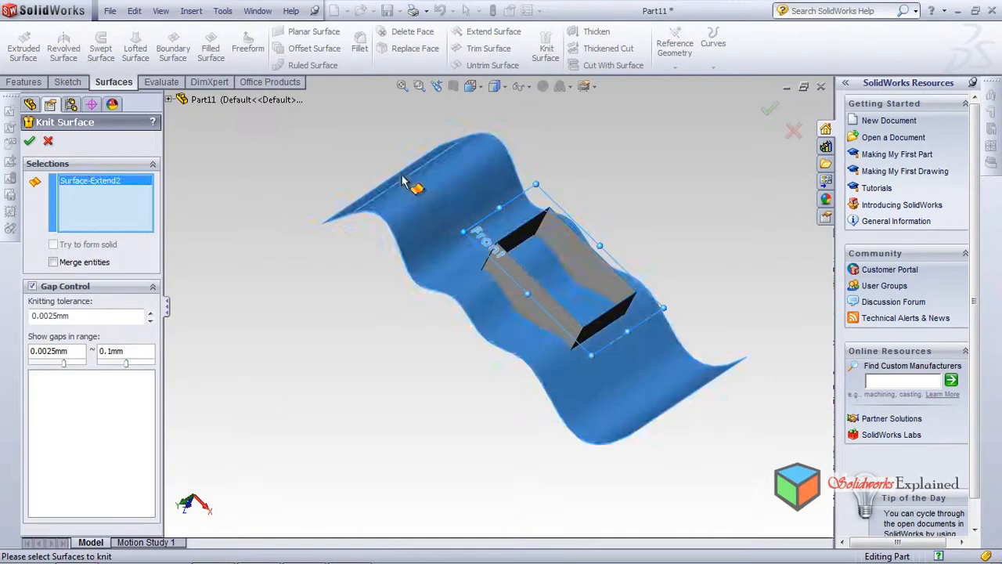
middle_drag(305, 331, 303, 384)
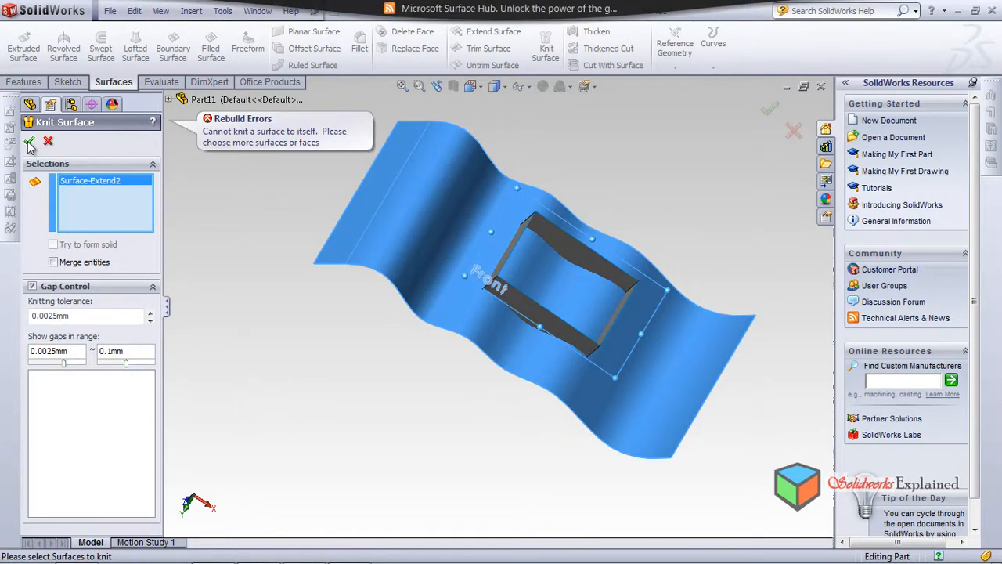
middle_drag(336, 403, 352, 360)
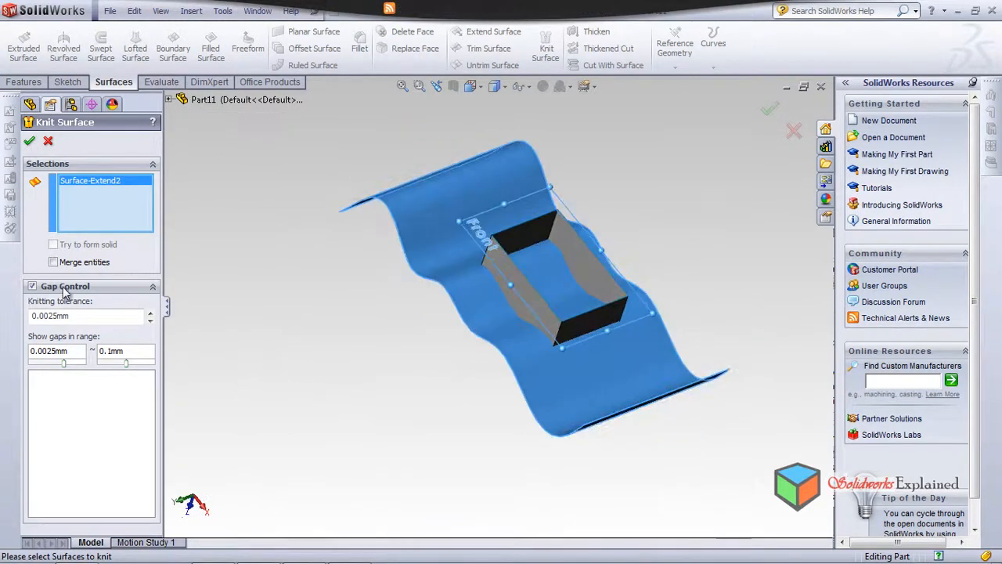
click(53, 263)
click(29, 141)
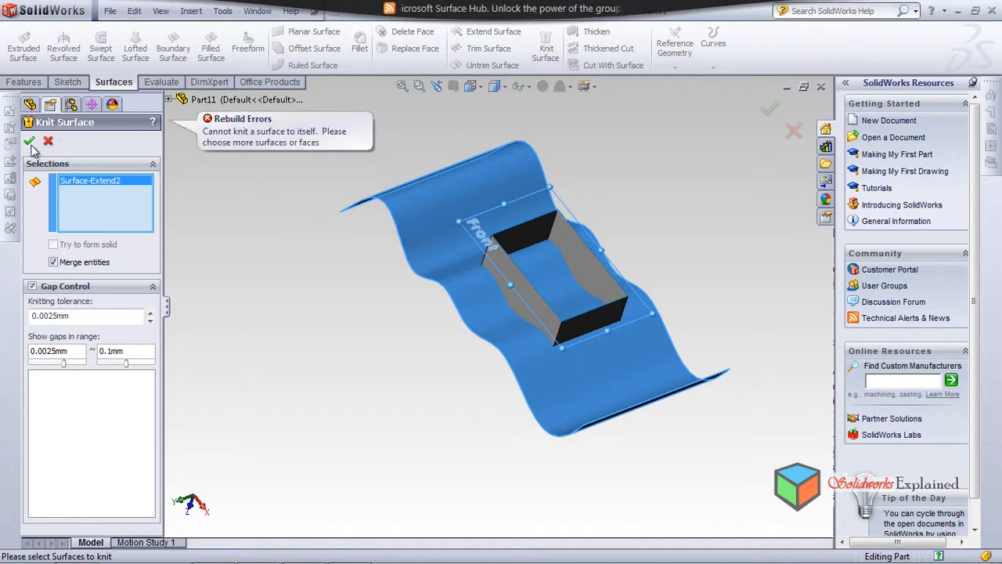
middle_drag(389, 332, 245, 225)
click(47, 141)
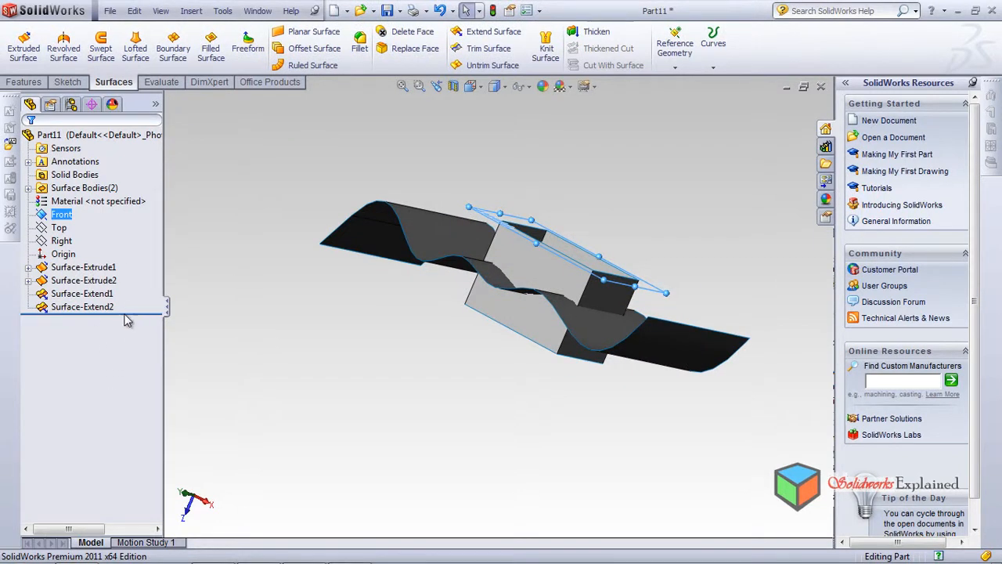
Roll the model back to just after the second surface extrusion, before both surface extensions
drag(134, 315, 140, 299)
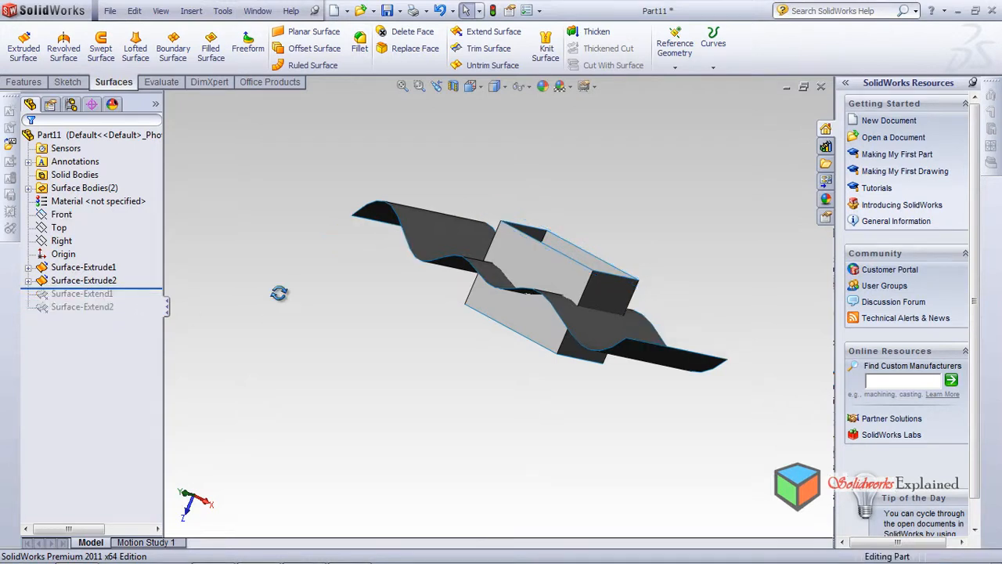
middle_drag(290, 295, 274, 387)
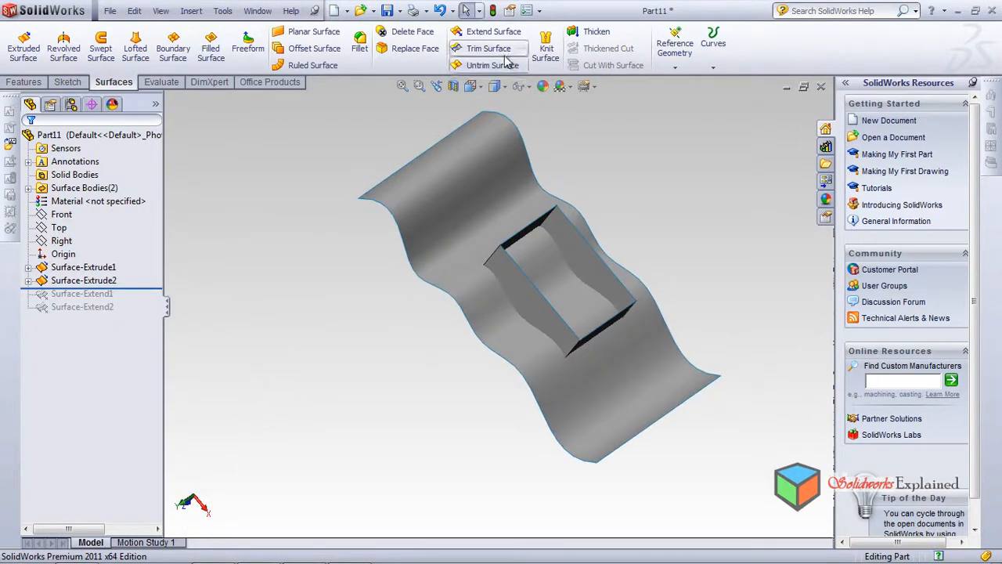
Try to trim the wavy surface with the Front plane as trim tool, using a Standard trim with Keep selections
click(67, 216)
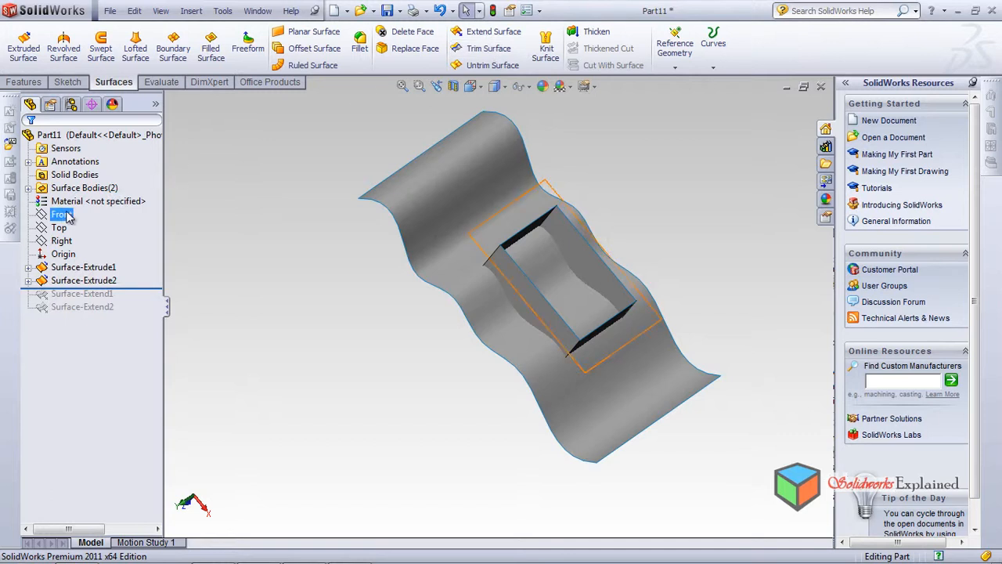
click(467, 56)
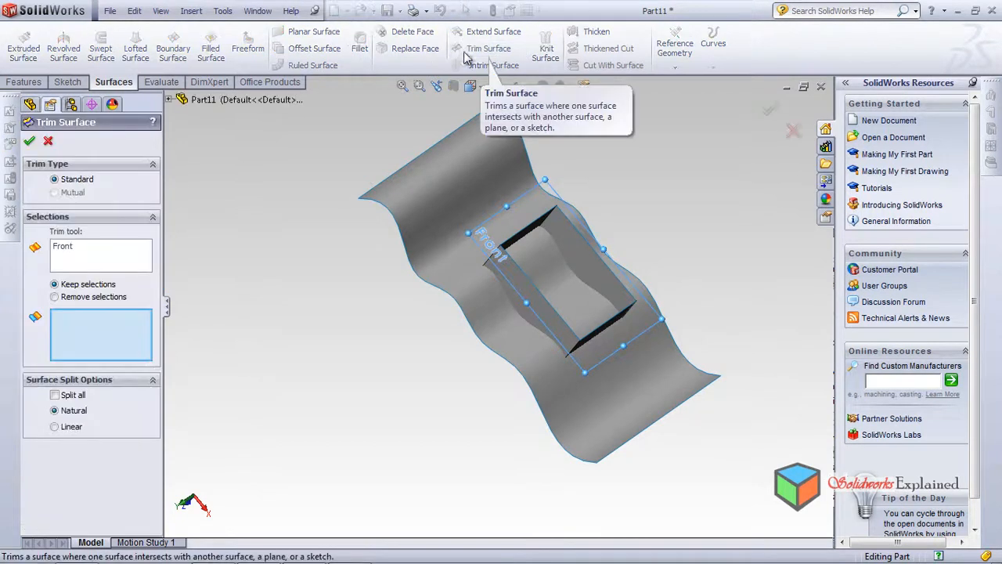
click(539, 267)
click(599, 305)
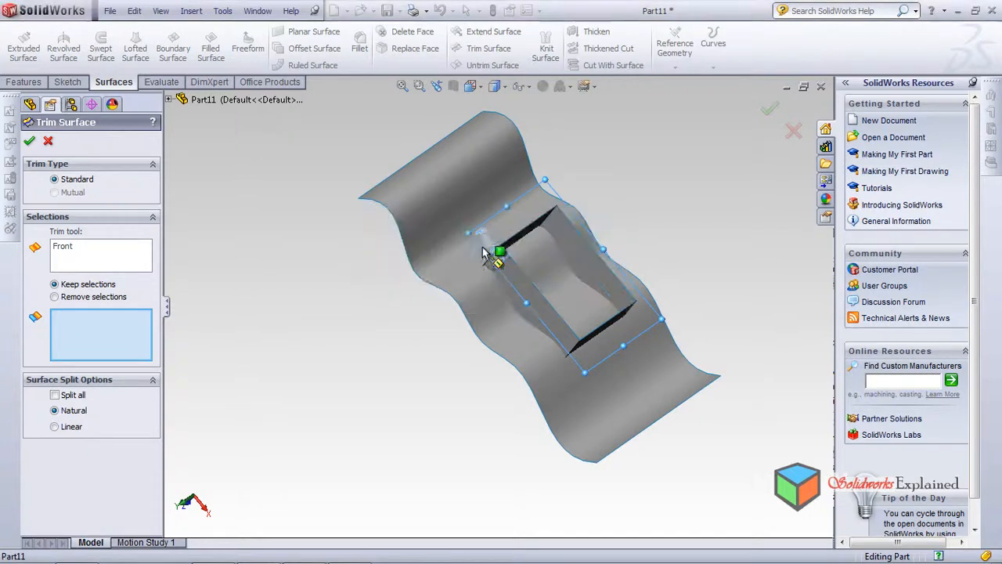
click(450, 199)
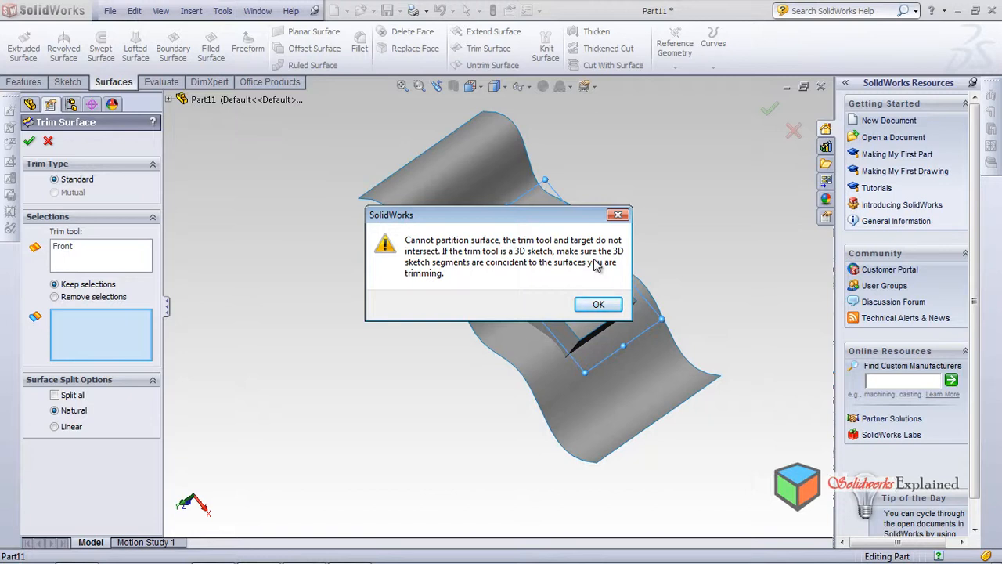
click(597, 305)
mouse_move(298, 258)
middle_down()
mouse_move(313, 141)
mouse_move(265, 167)
middle_up()
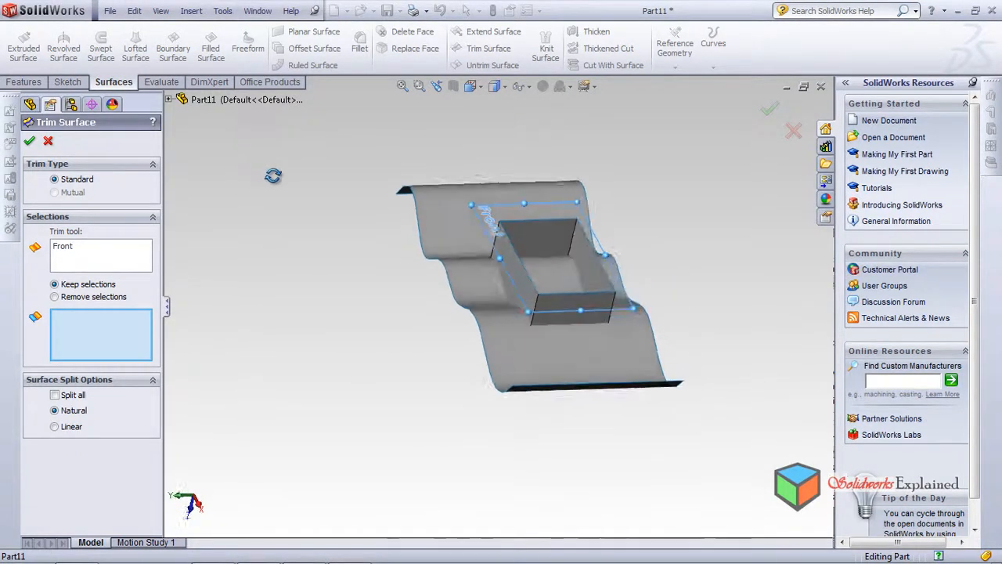
click(434, 214)
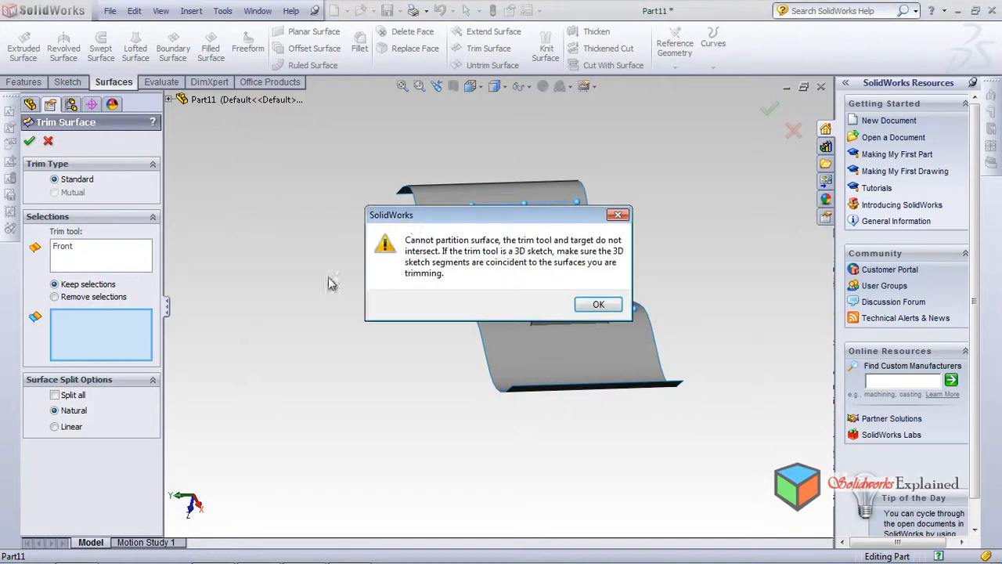
click(598, 306)
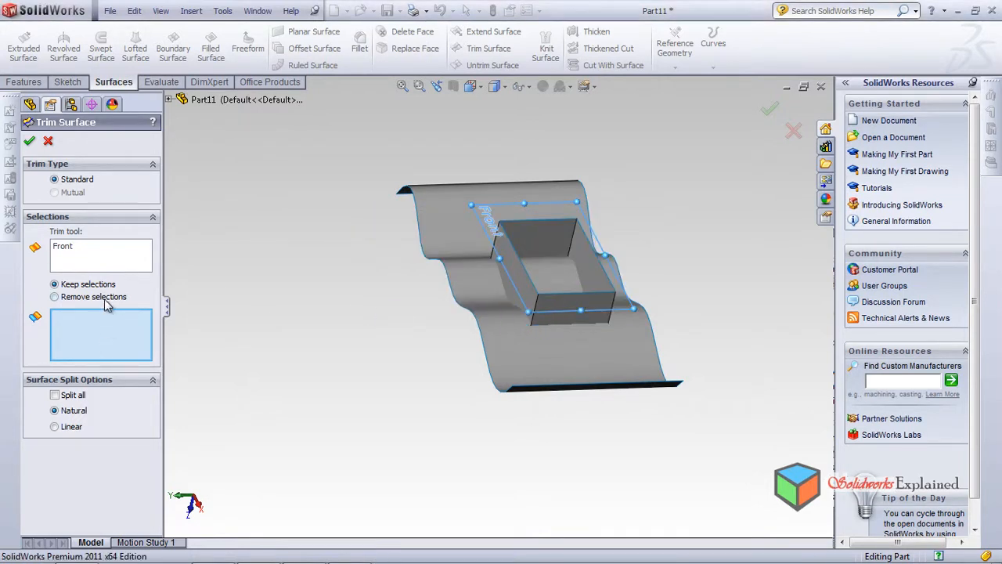
Try the Front plane trim on the wavy surface again with Remove selections, reselecting Front as the trim tool
click(484, 303)
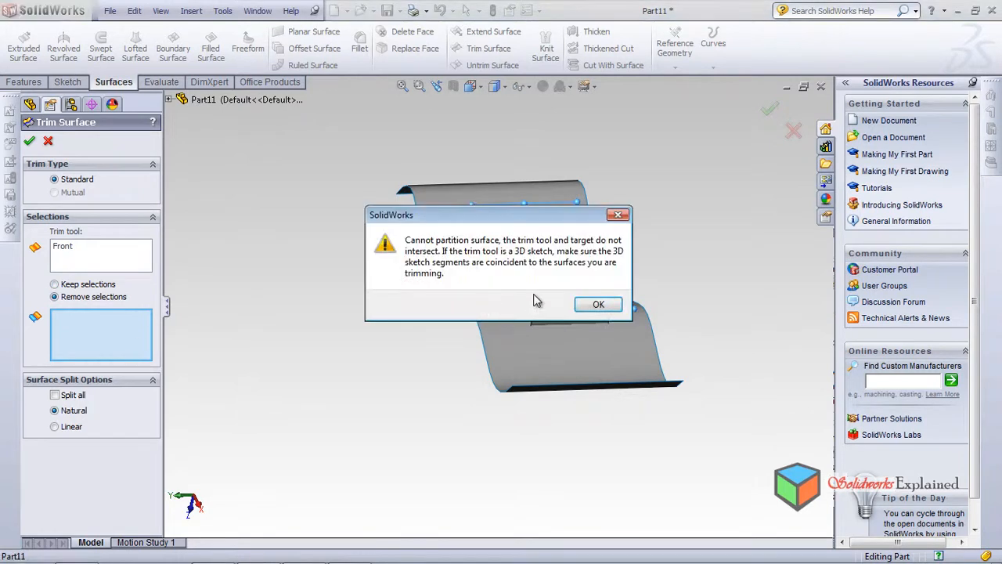
click(596, 306)
click(75, 252)
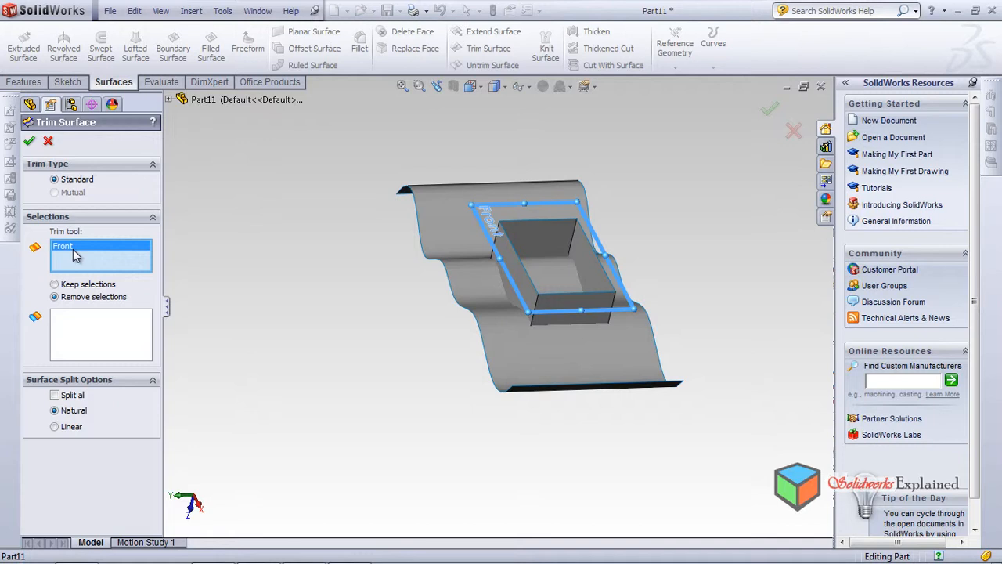
key(Delete)
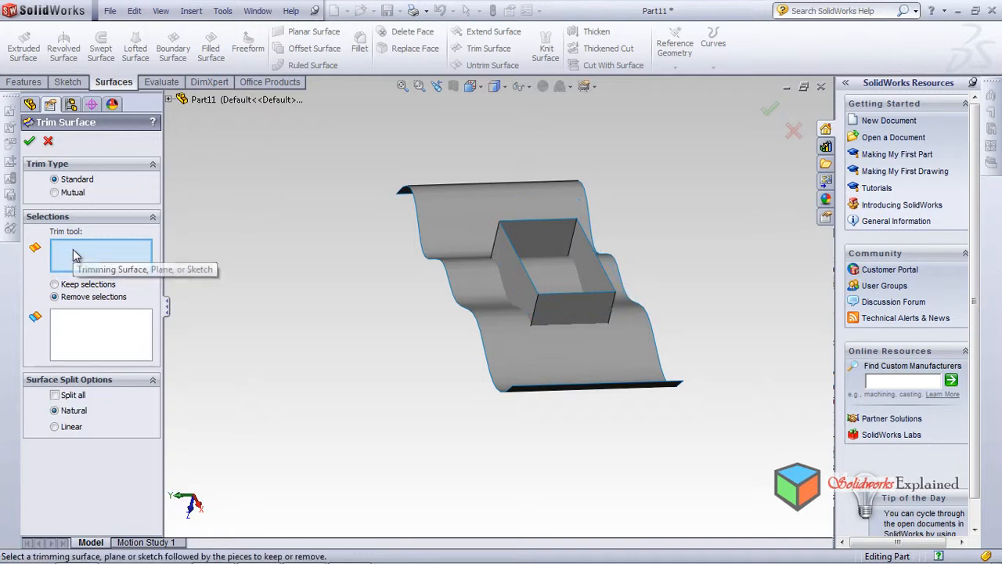
click(169, 100)
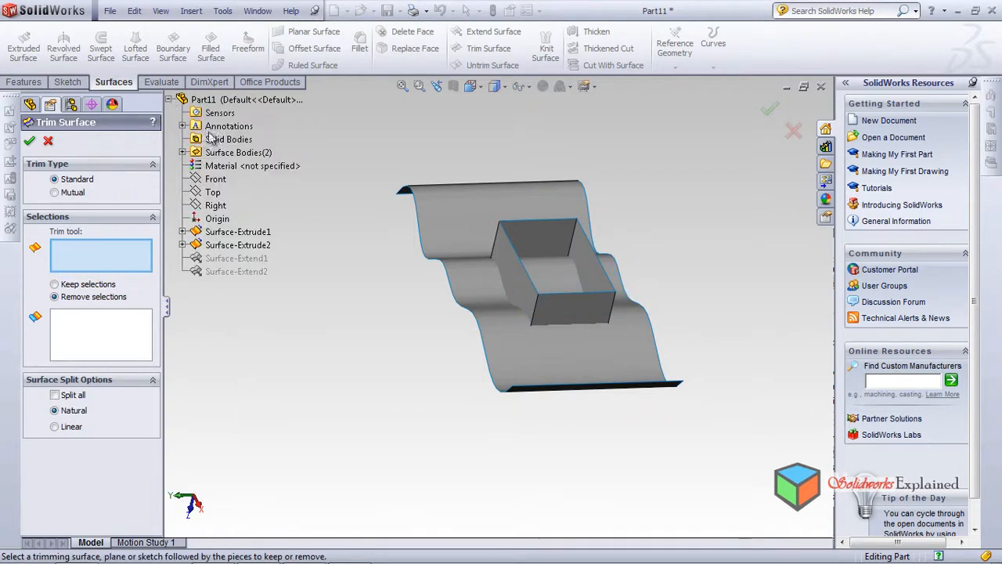
click(219, 181)
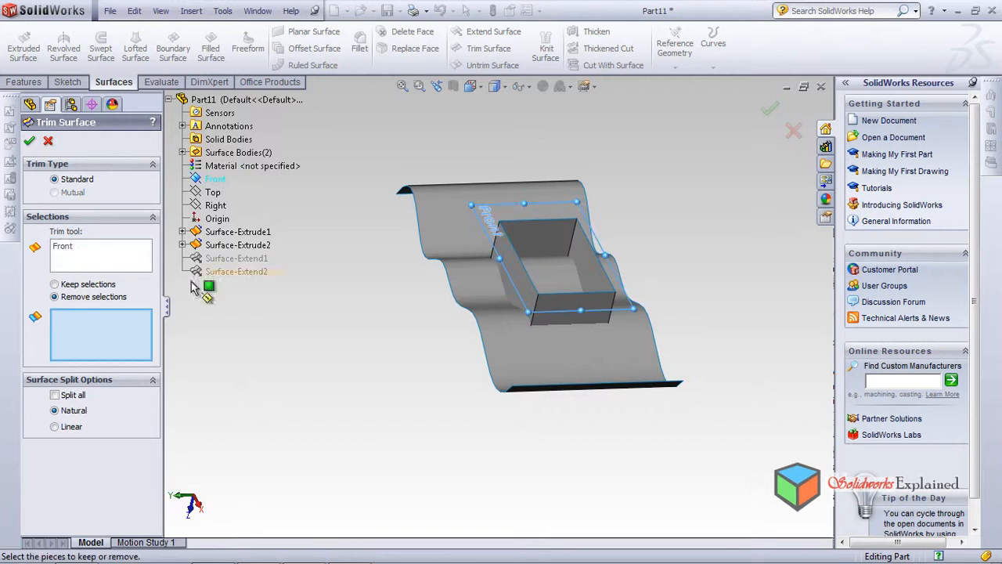
click(513, 300)
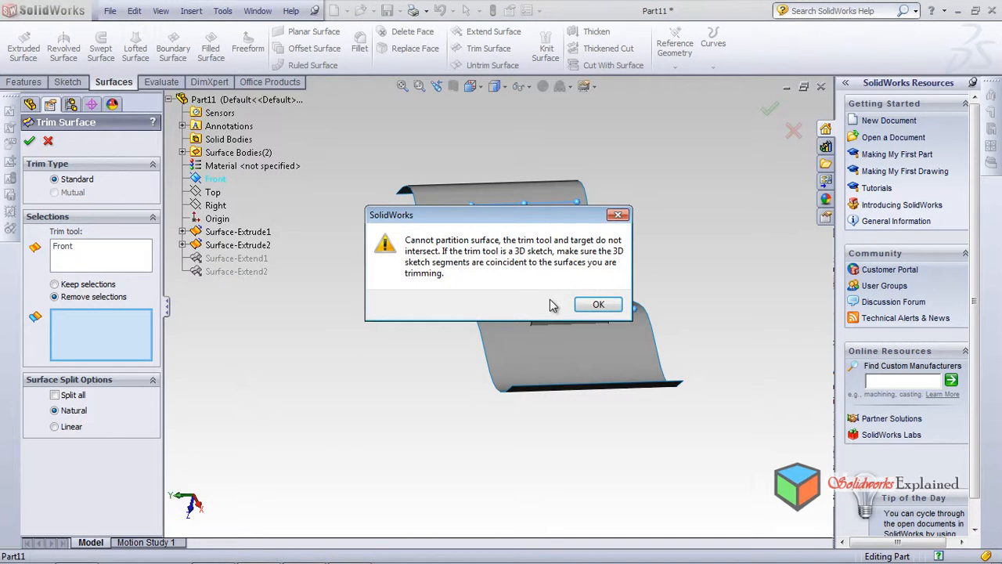
click(603, 307)
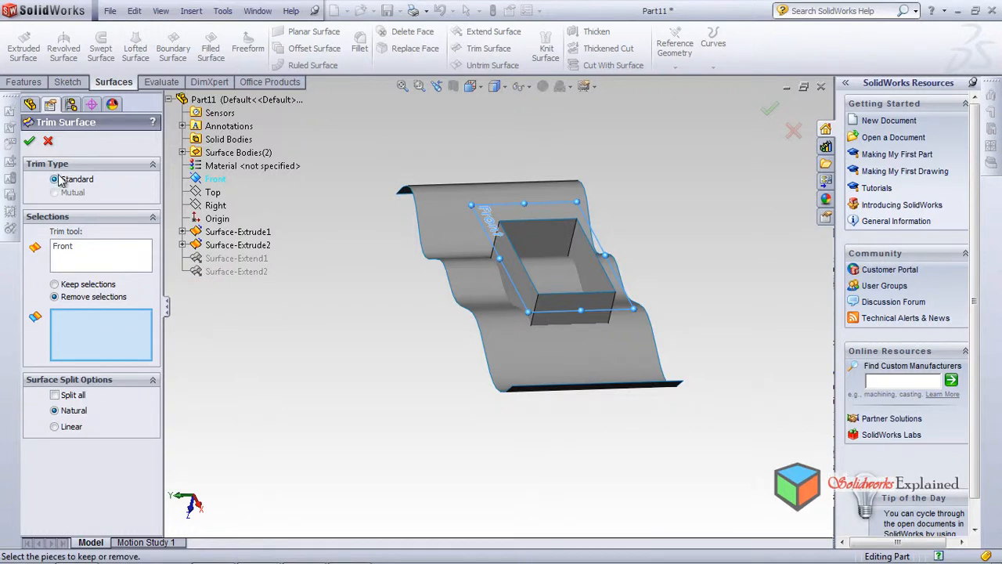
Trim away the wavy surface outside the rectangular tube, using Surface-Extrude1 as the trim tool with Remove selections
click(130, 258)
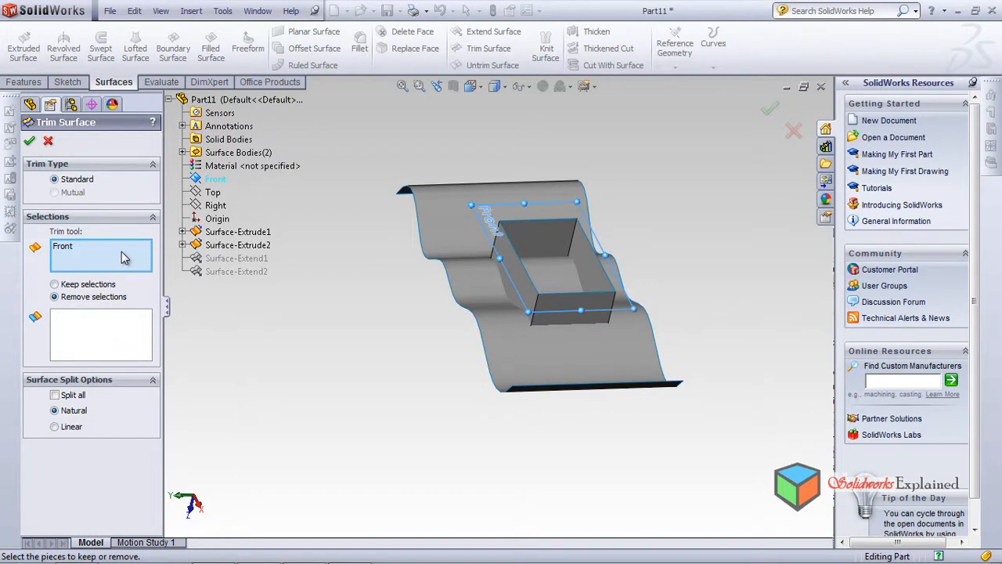
click(235, 229)
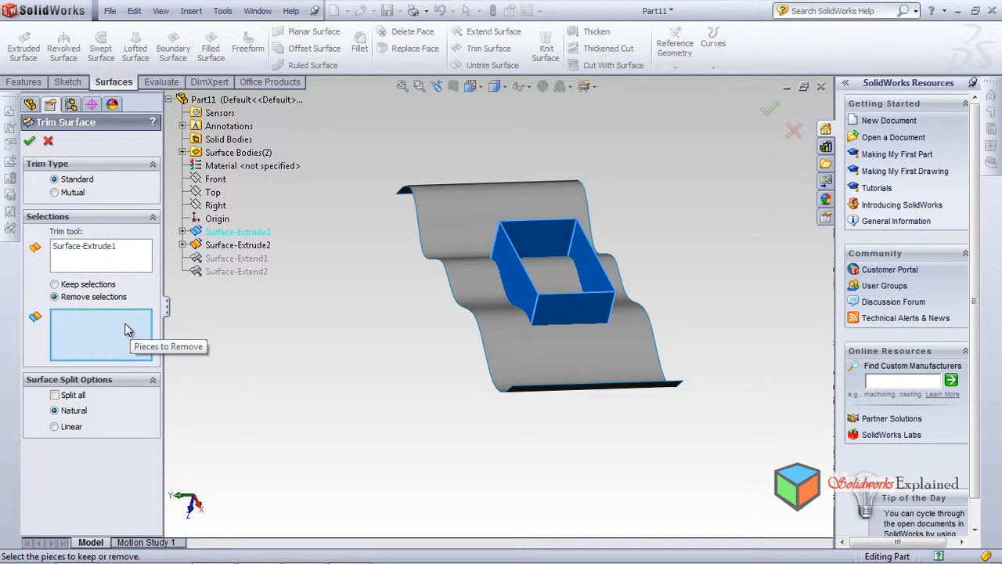
click(451, 227)
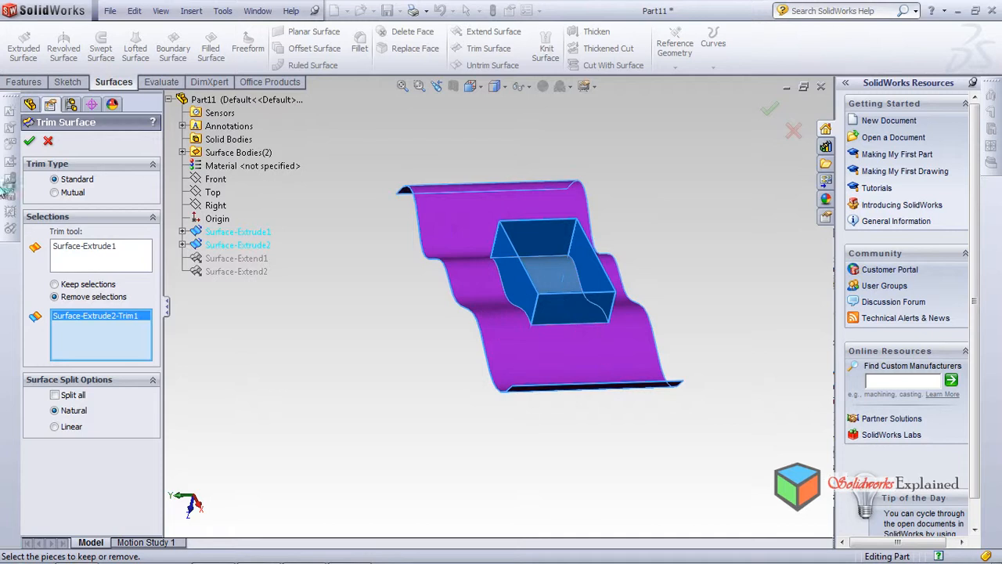
click(30, 143)
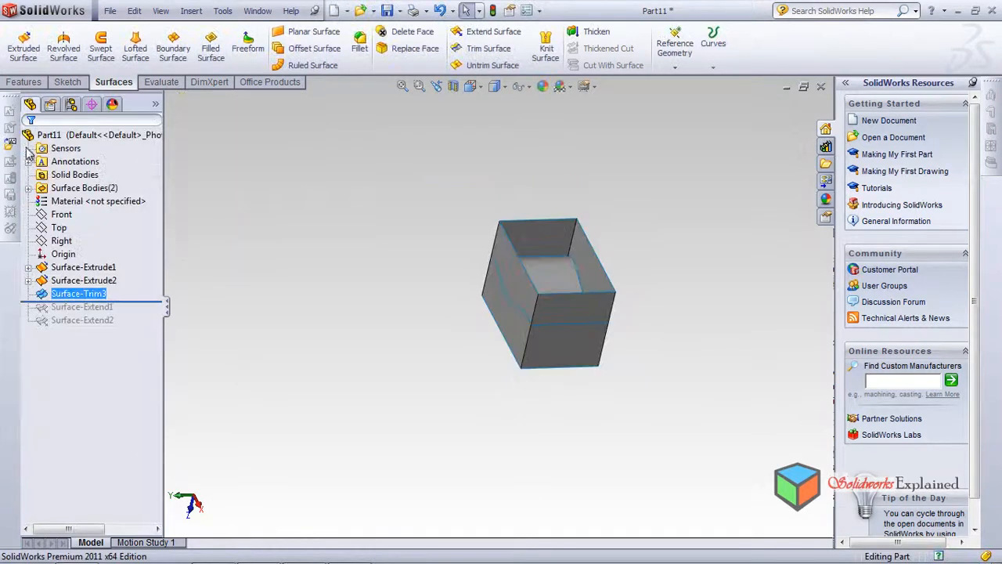
Undo the trim that removed the wavy surface outside the rectangular tube
middle_drag(409, 285, 490, 376)
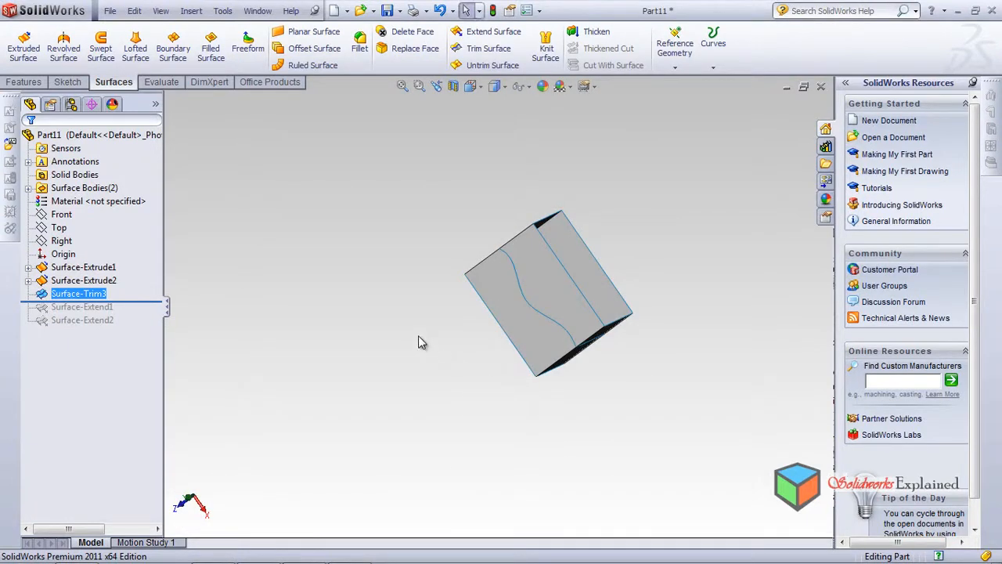
key(ctrl+z)
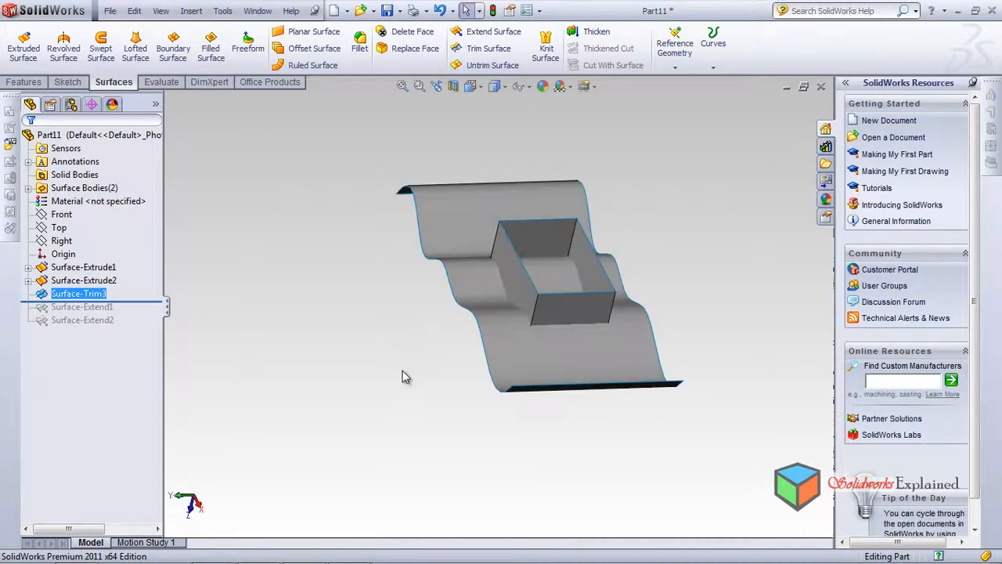
middle_drag(443, 341, 430, 281)
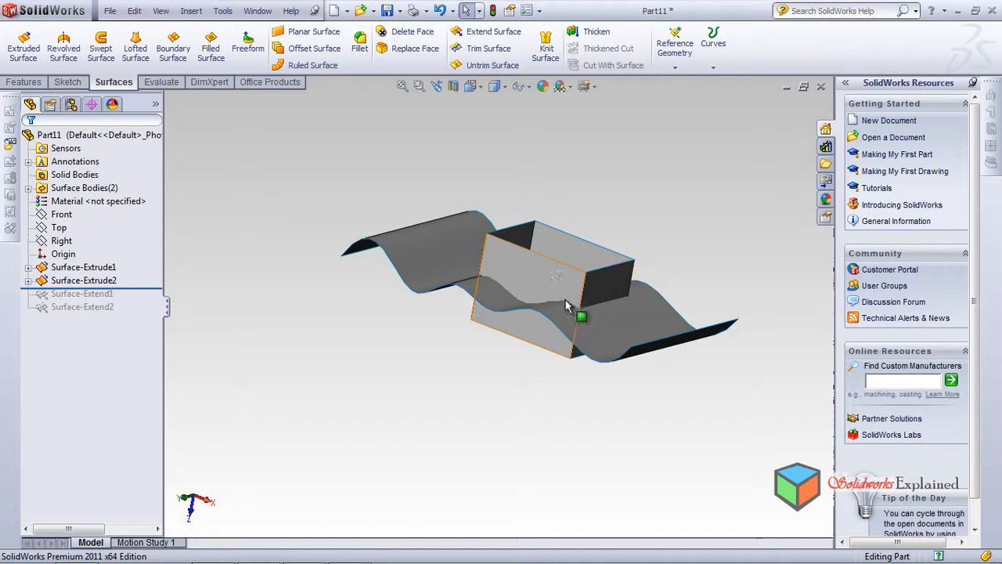
click(61, 214)
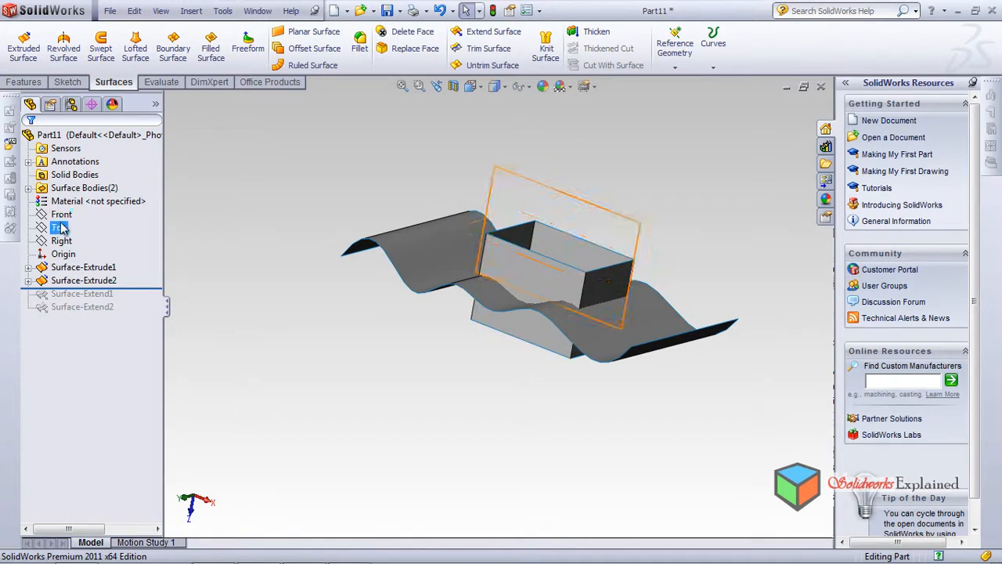
click(76, 282)
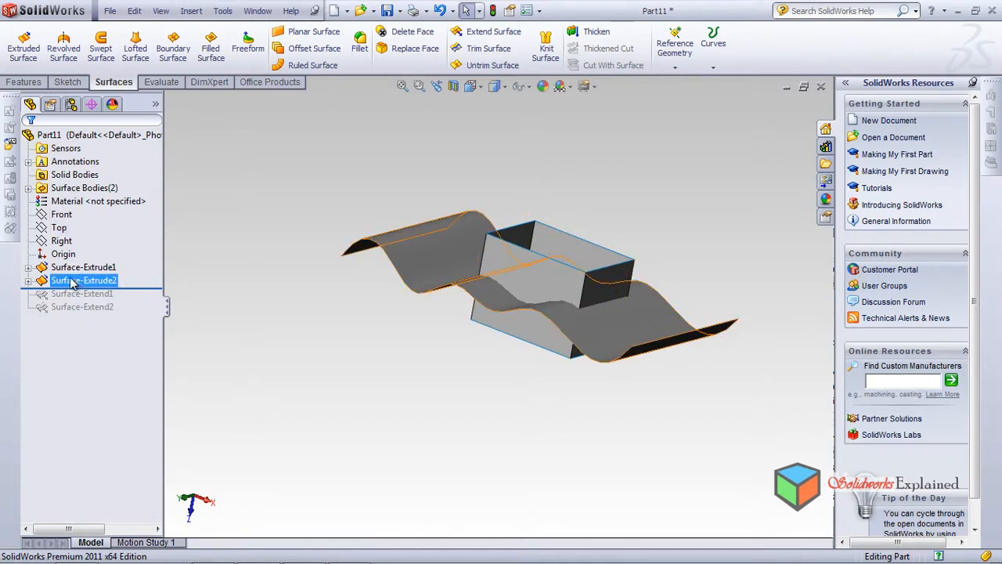
click(72, 284)
ctrl+click(72, 267)
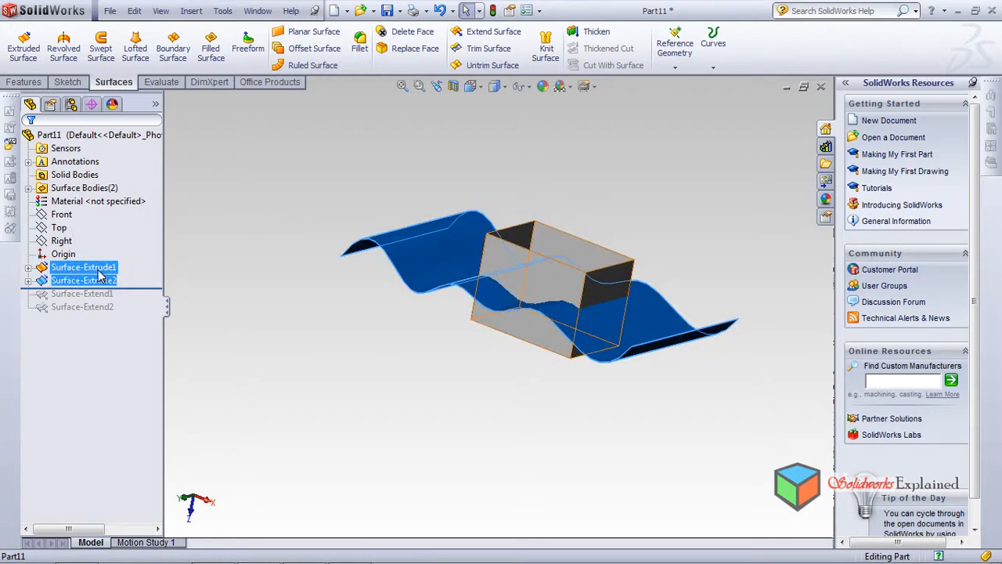
click(94, 269)
click(96, 269)
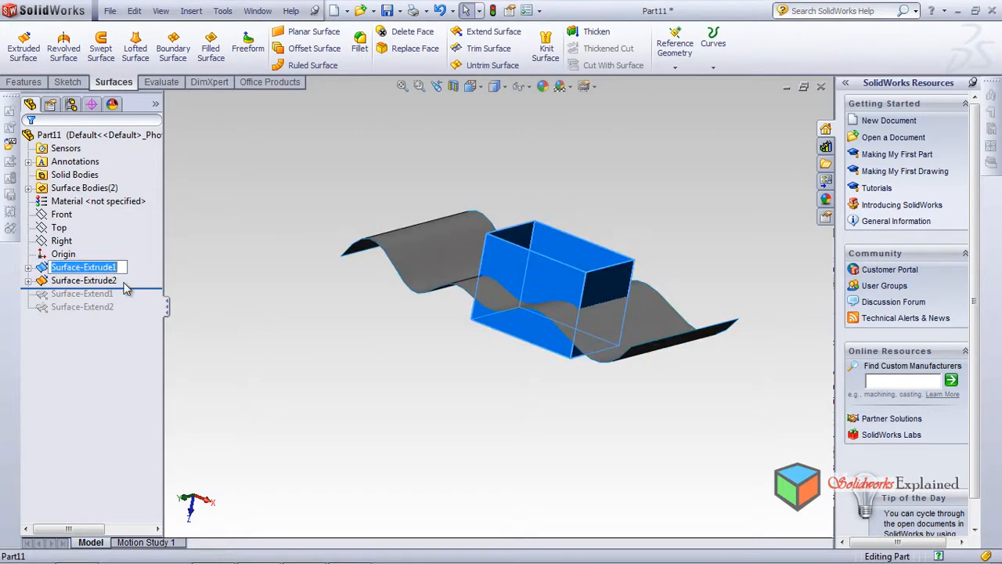
Edit Sketch1 of Surface-Extrude1, adding a circle of about 17.4 mm radius beside the rectangle on its +X side, and exit the sketch
click(29, 268)
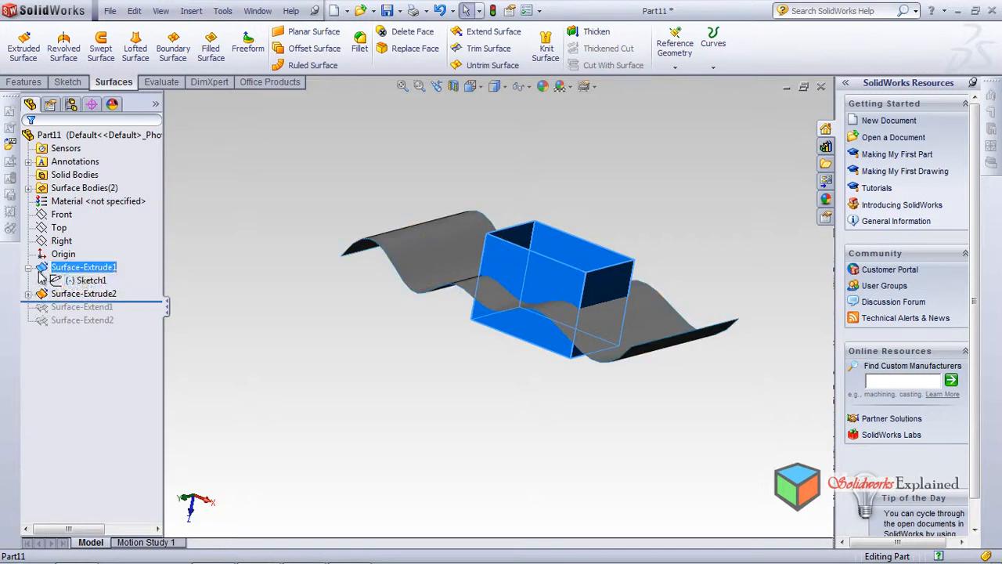
click(87, 281)
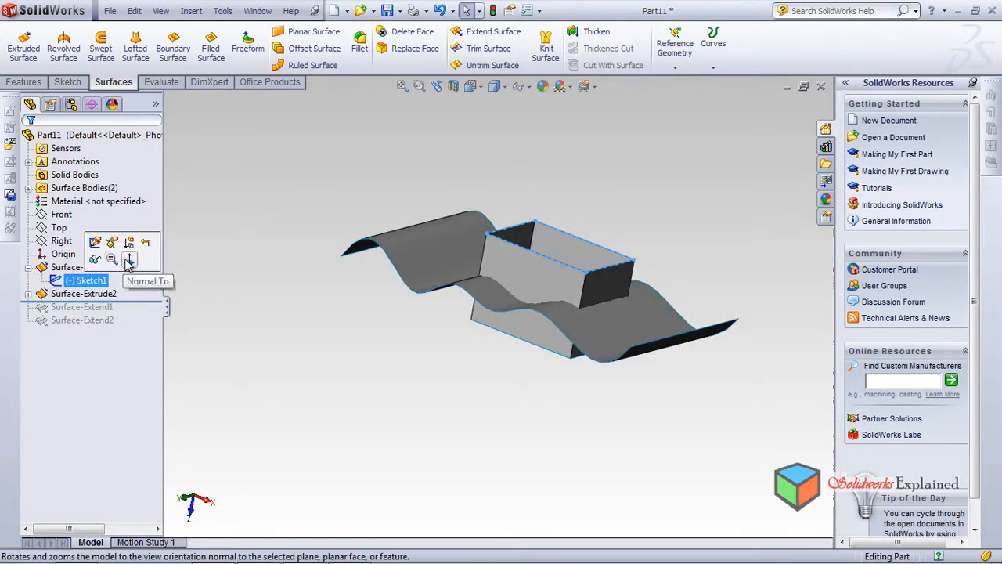
click(94, 242)
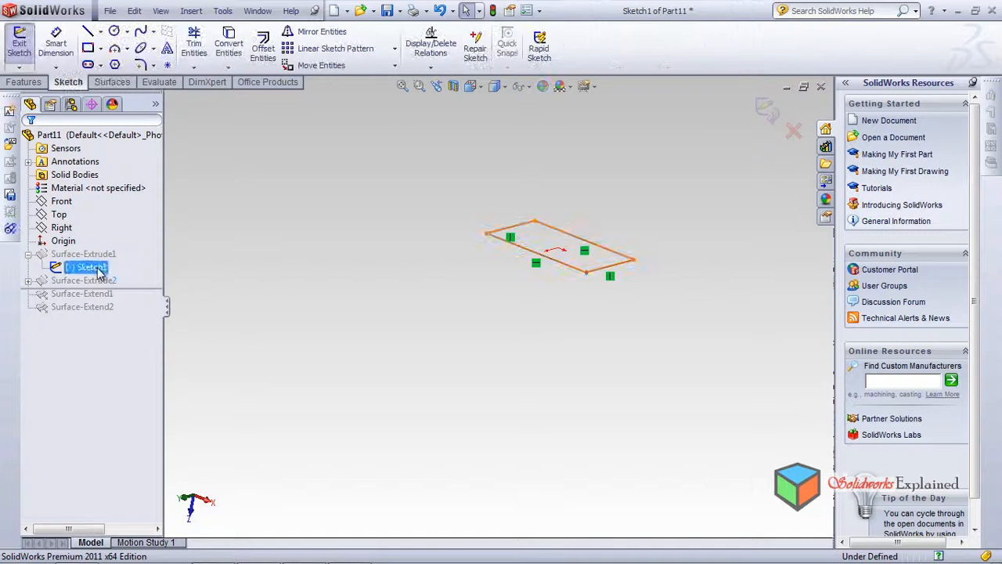
click(98, 268)
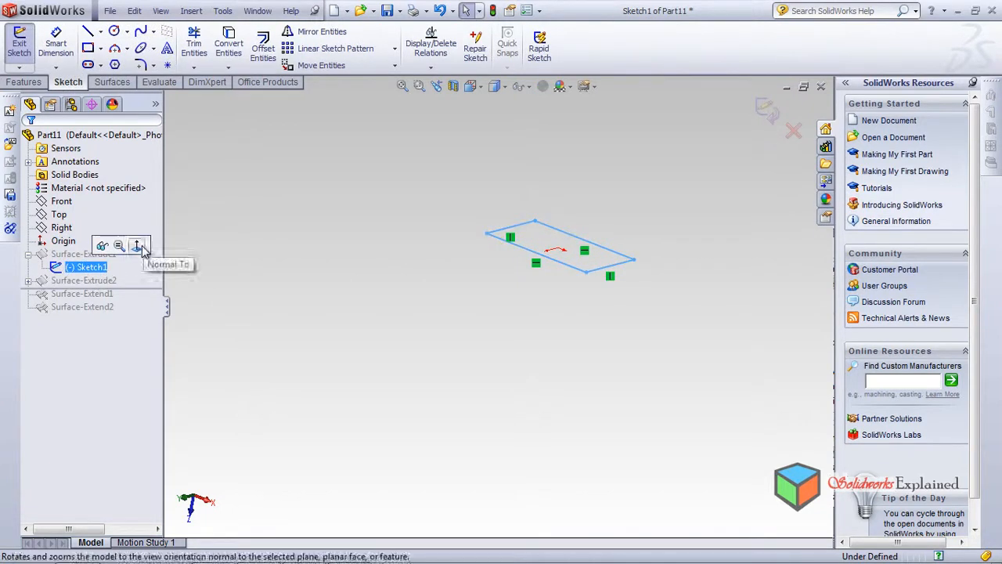
click(137, 245)
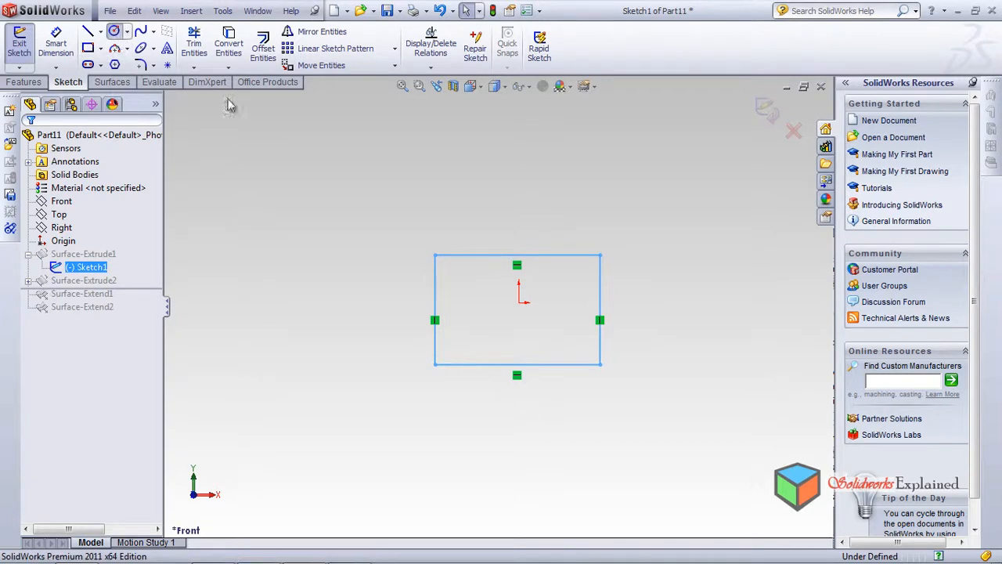
click(670, 315)
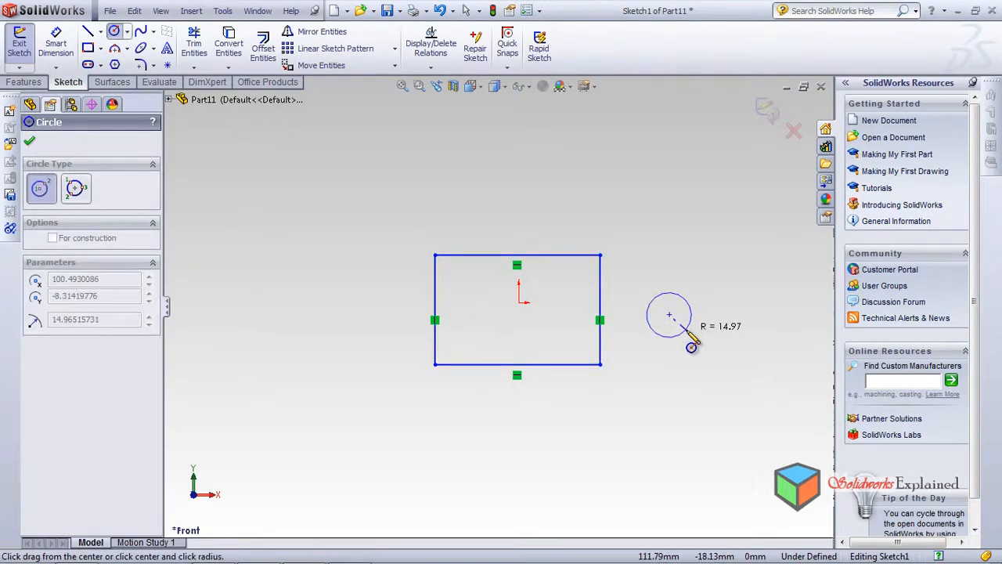
click(688, 333)
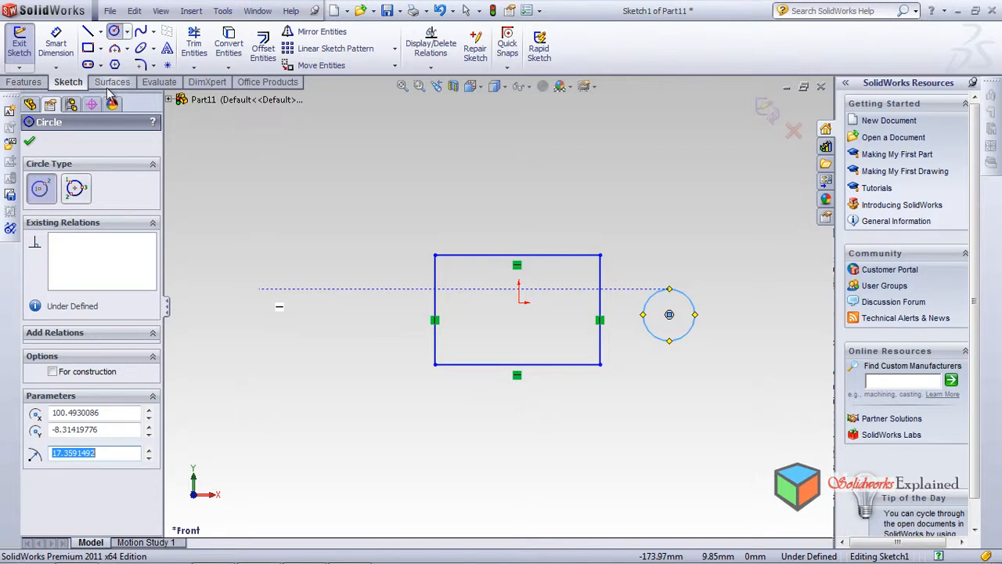
click(761, 118)
Try a Standard trim with the rectangular tube as the trim tool and the cylinder as the piece to remove
mouse_move(605, 312)
middle_down()
mouse_move(587, 266)
mouse_move(577, 130)
middle_up()
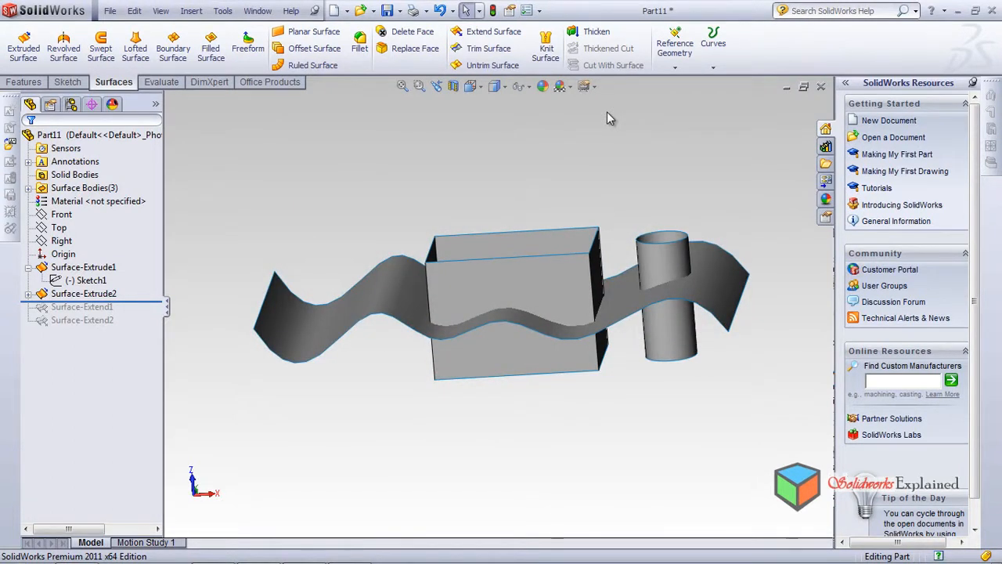
middle_drag(512, 311, 456, 381)
click(486, 49)
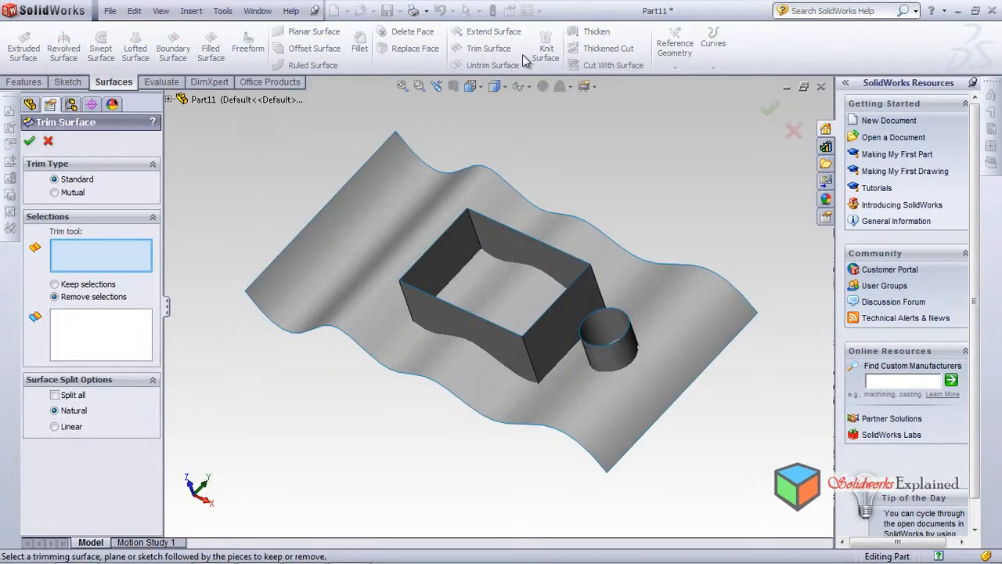
click(435, 316)
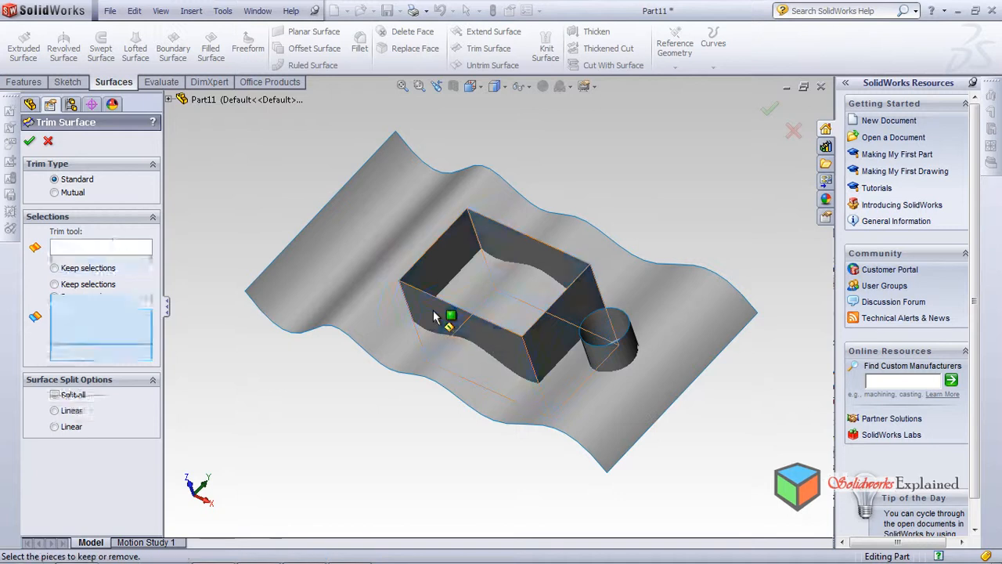
click(609, 359)
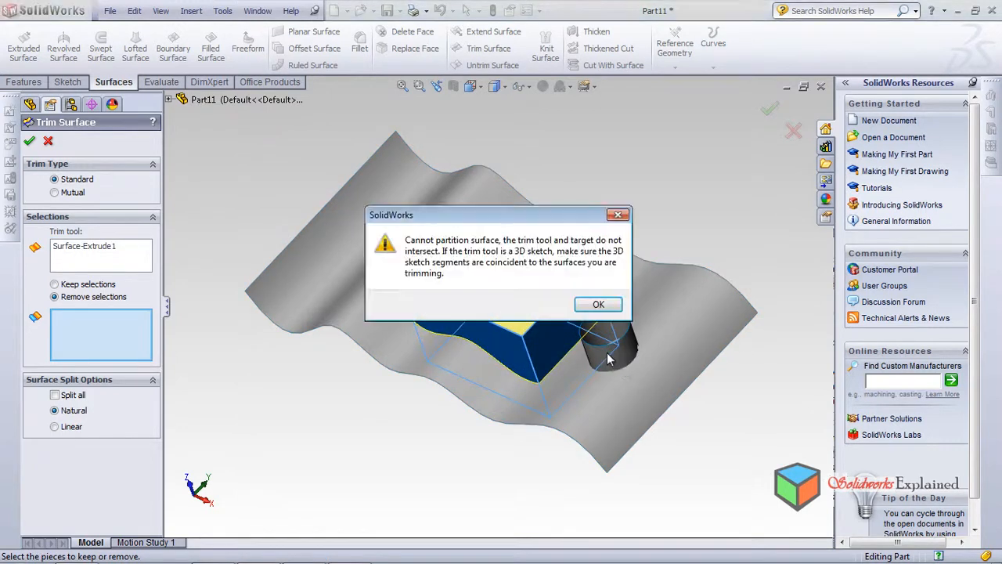
click(598, 304)
Switch the trim type to Mutual and reselect the rectangular tube and the cylinder as the surfaces to trim
click(70, 193)
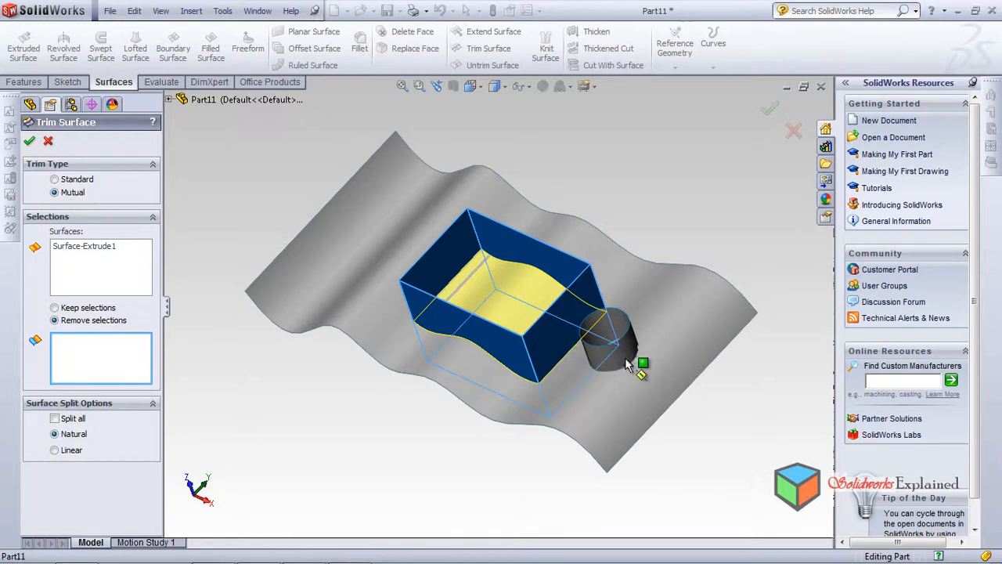
middle_drag(447, 339, 421, 334)
click(76, 268)
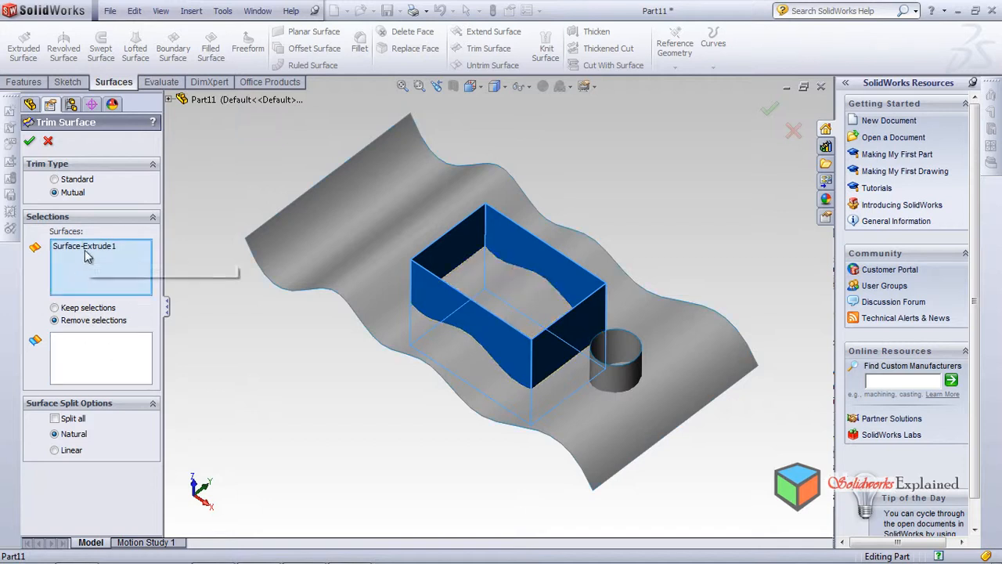
click(435, 308)
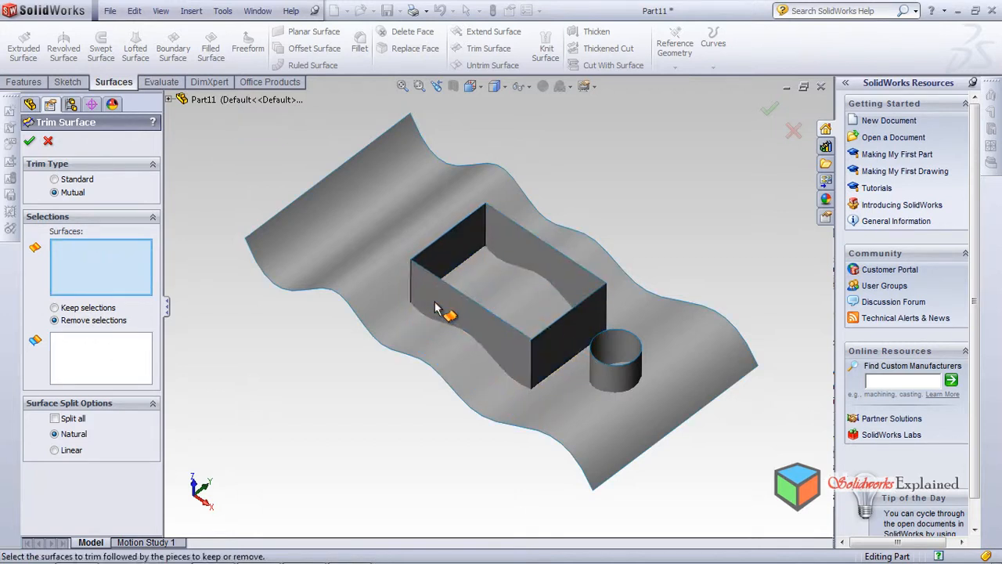
click(470, 306)
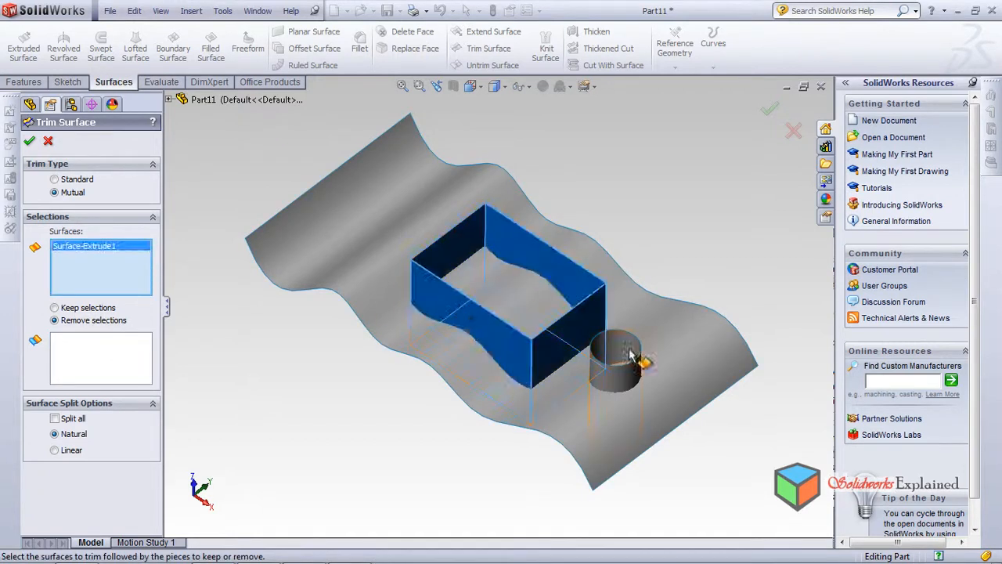
click(613, 351)
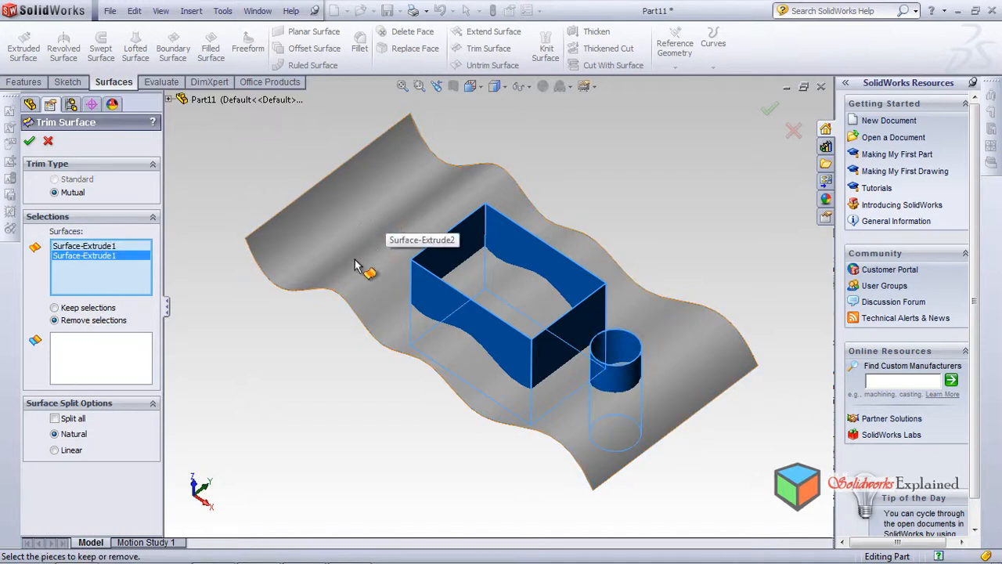
Try to pick the wavy surface as the piece for the mutual trim with Remove selections
click(113, 375)
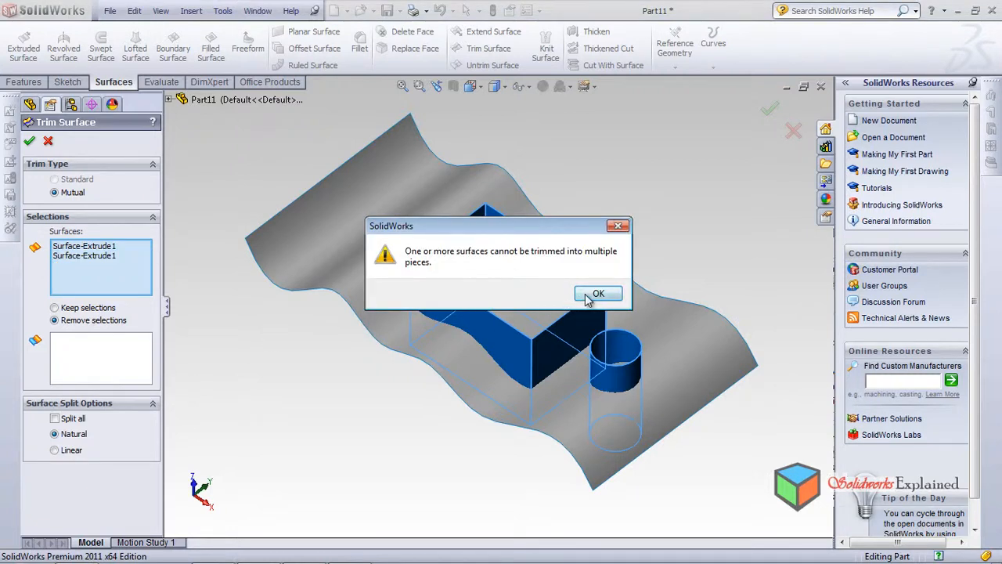
click(587, 296)
click(365, 227)
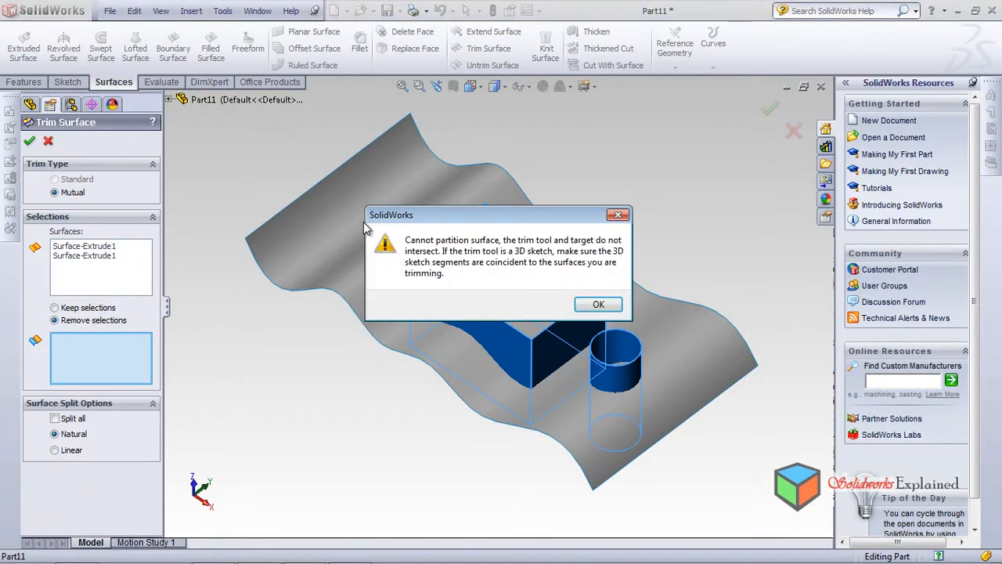
click(593, 305)
click(595, 305)
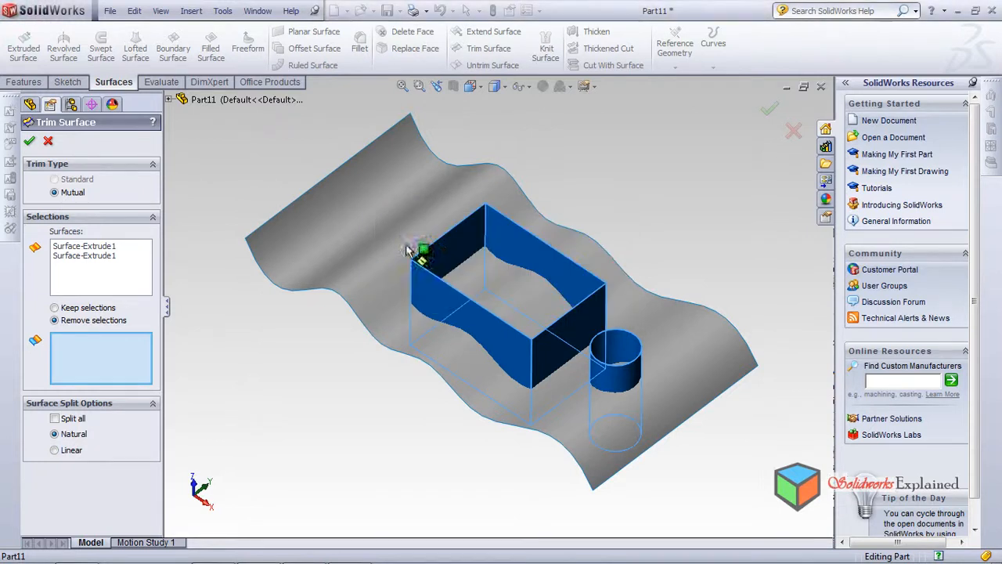
Try the Split all option for the mutual trim of the tube and cylinder
click(169, 100)
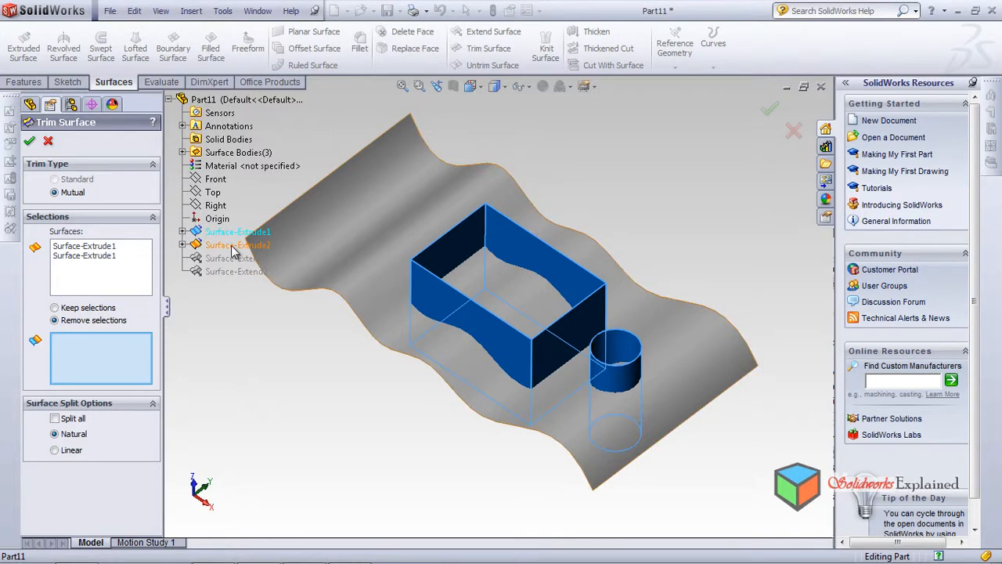
click(56, 419)
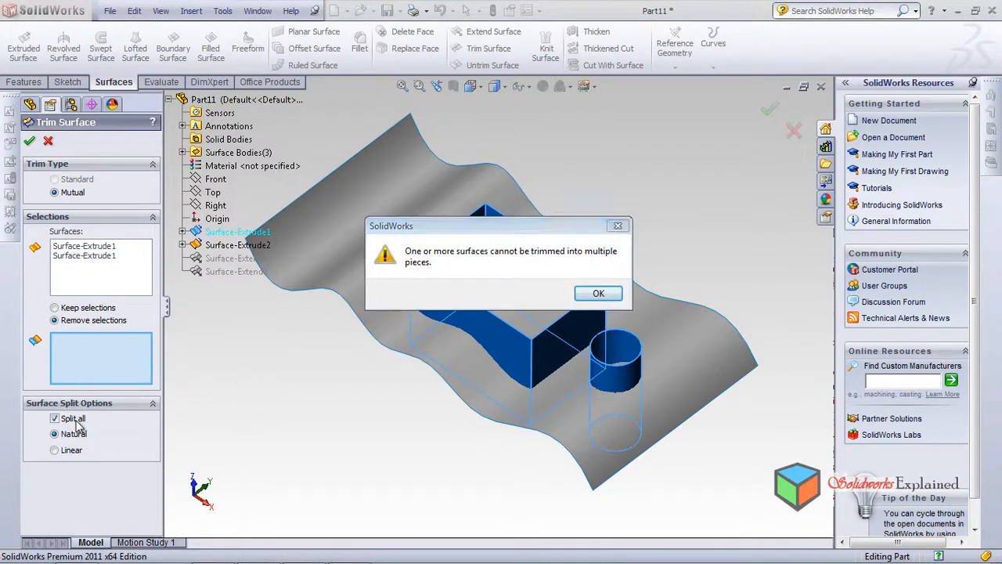
click(600, 295)
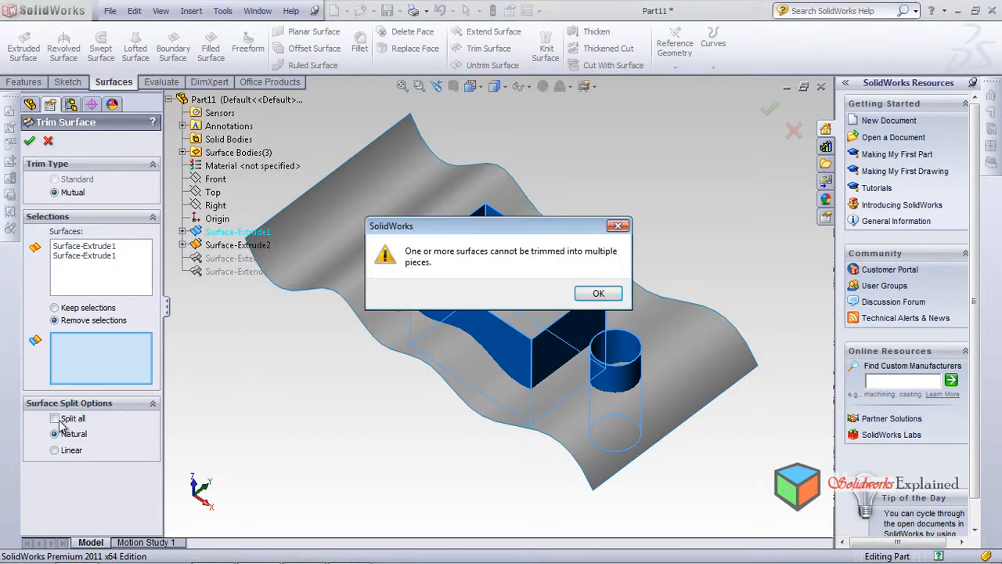
click(598, 292)
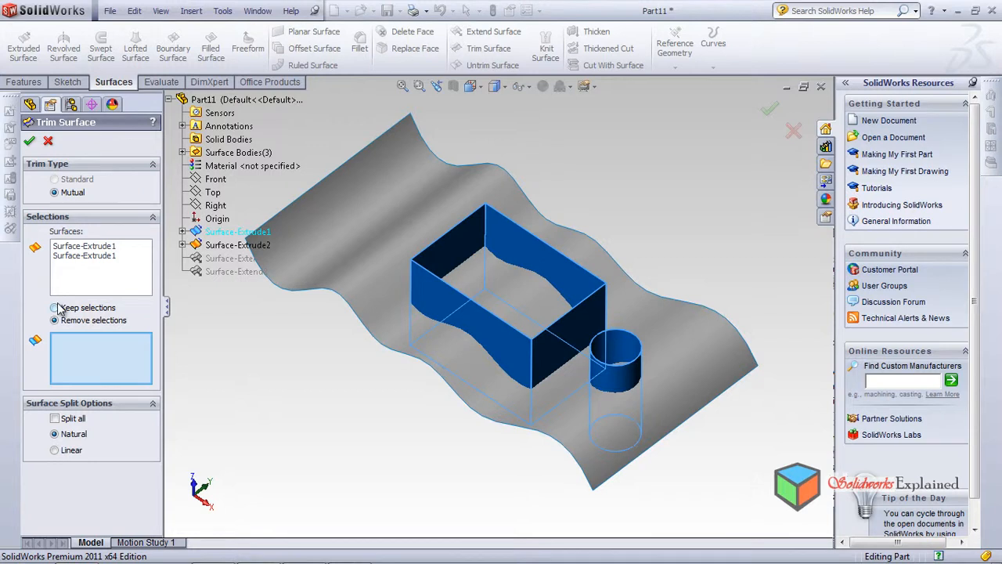
Try the mutual trim with Keep selections, picking the wavy surface as the piece to keep, and exit the trim
click(367, 304)
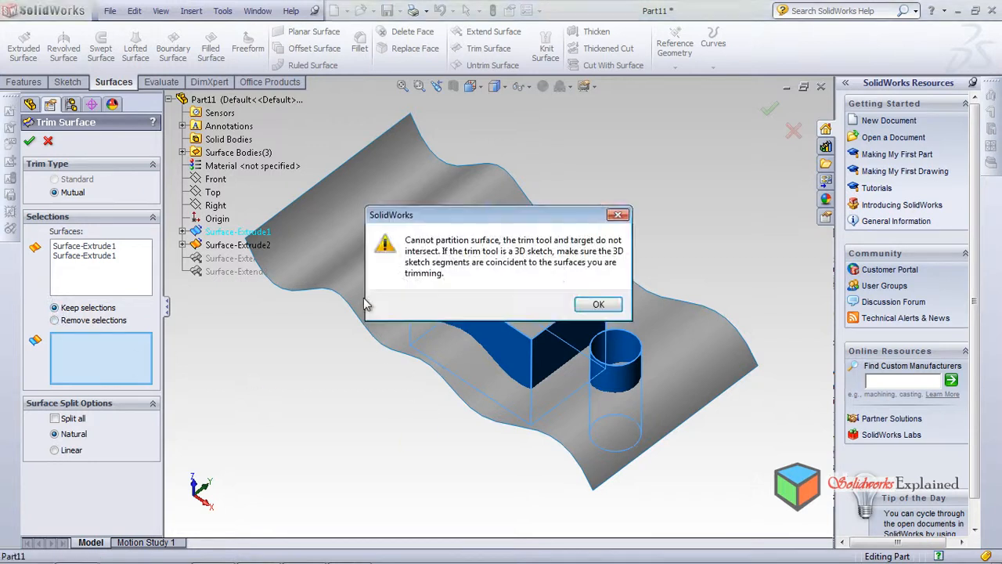
click(599, 304)
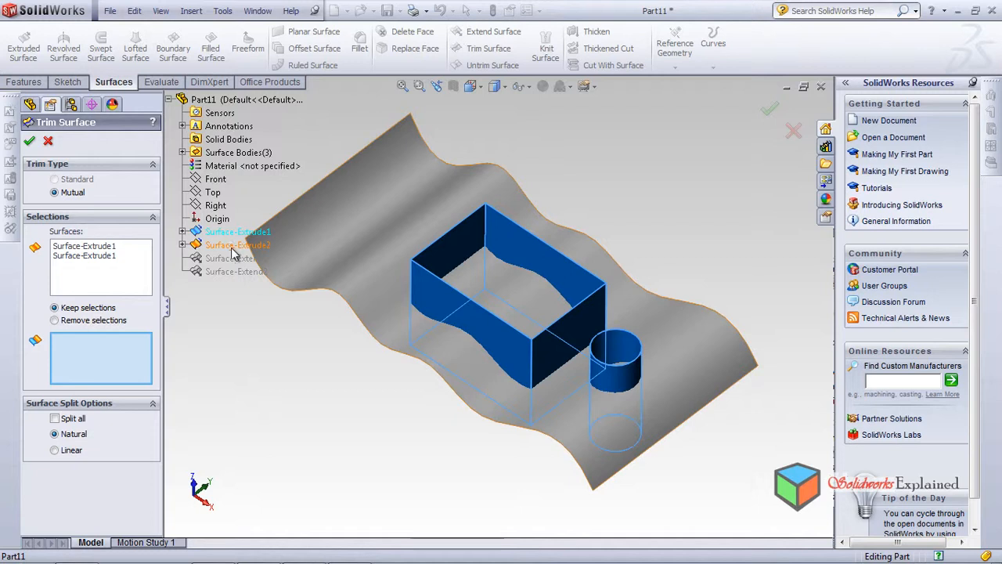
click(313, 218)
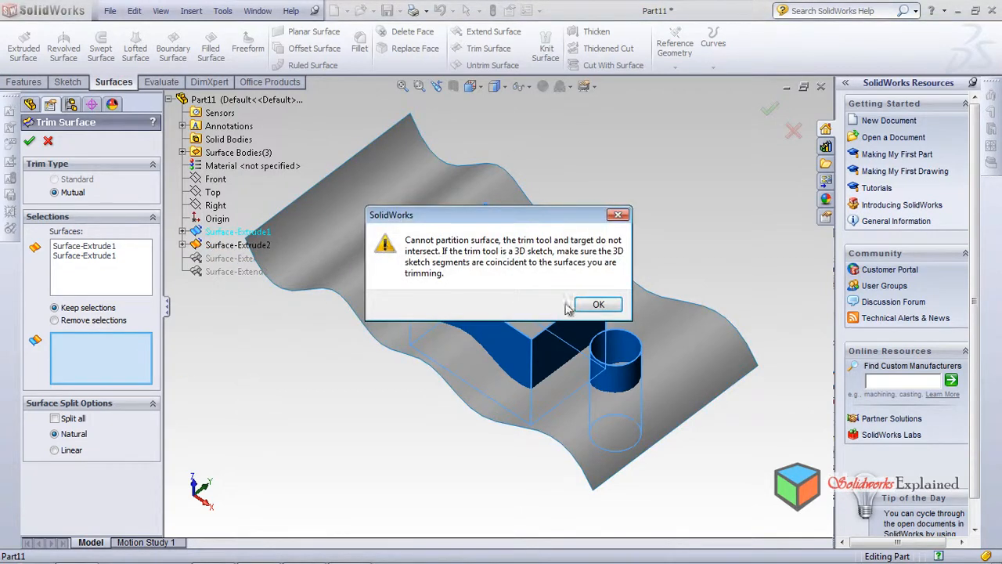
click(597, 306)
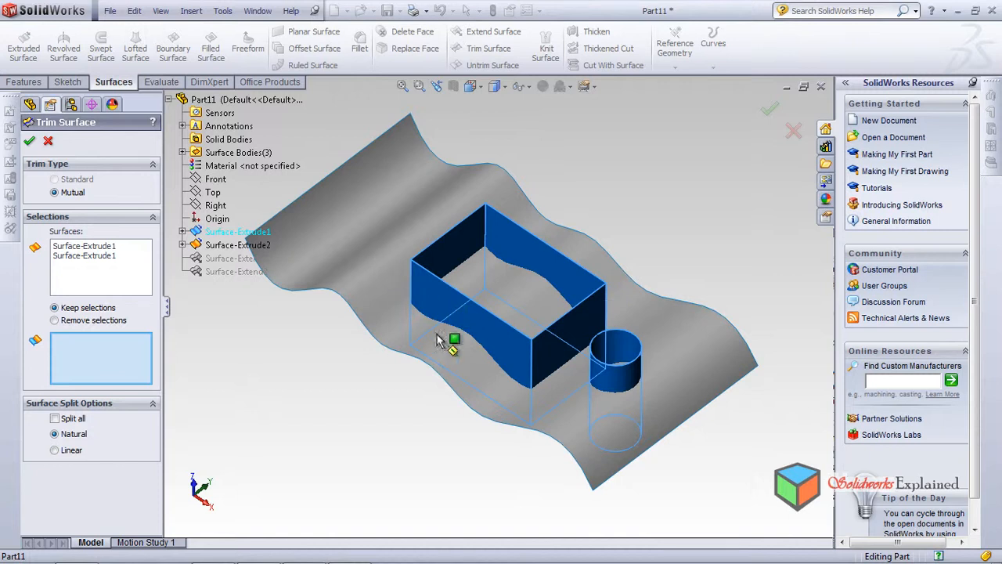
mouse_move(391, 298)
middle_down()
mouse_move(430, 165)
mouse_move(342, 352)
mouse_move(318, 313)
middle_up()
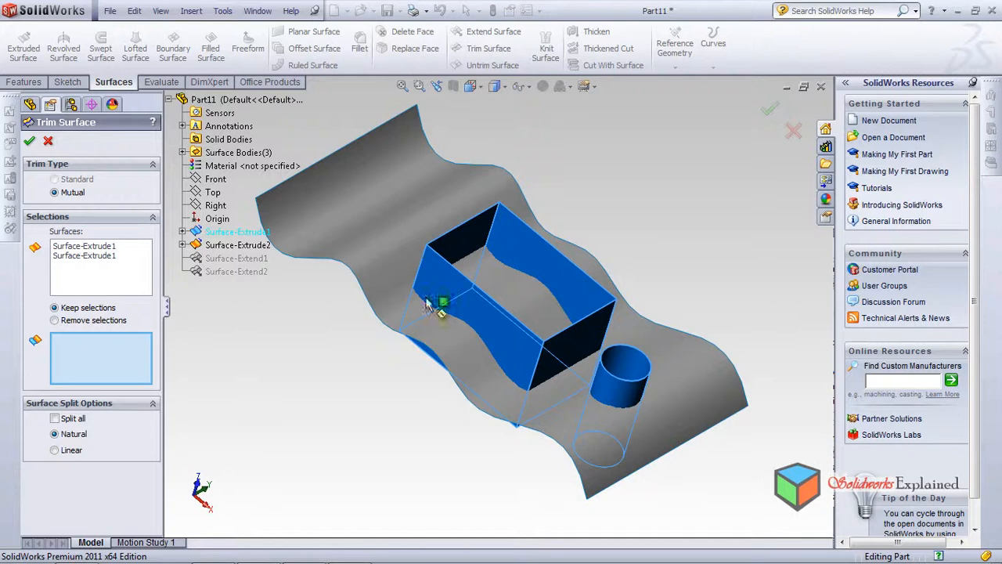
key(Escape)
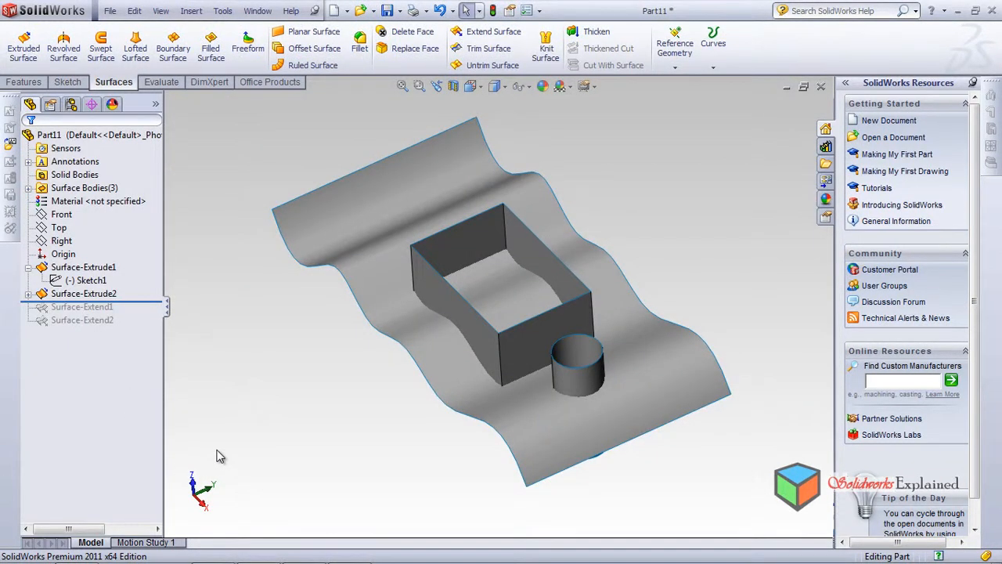
middle_drag(341, 318, 333, 353)
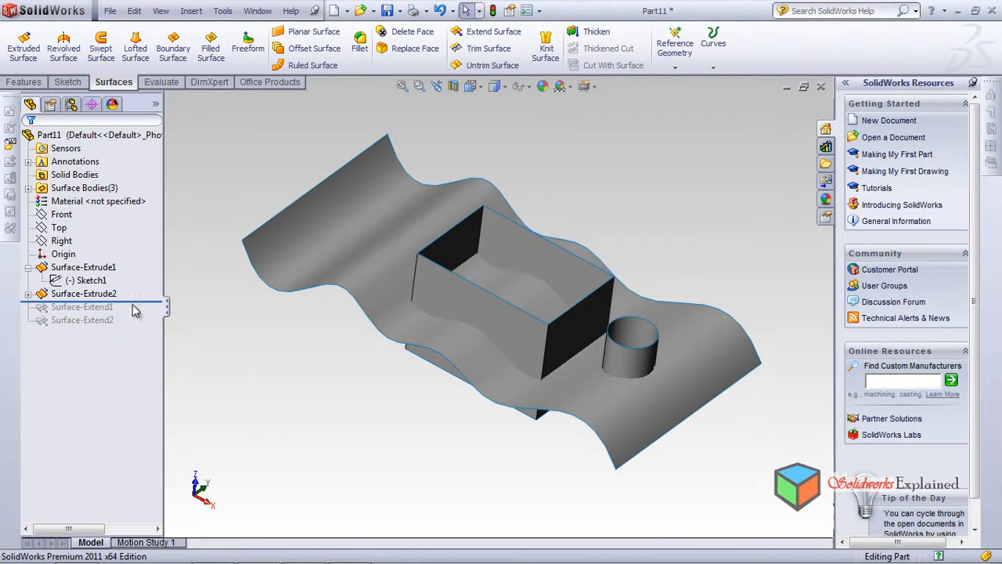
middle_drag(537, 396, 478, 246)
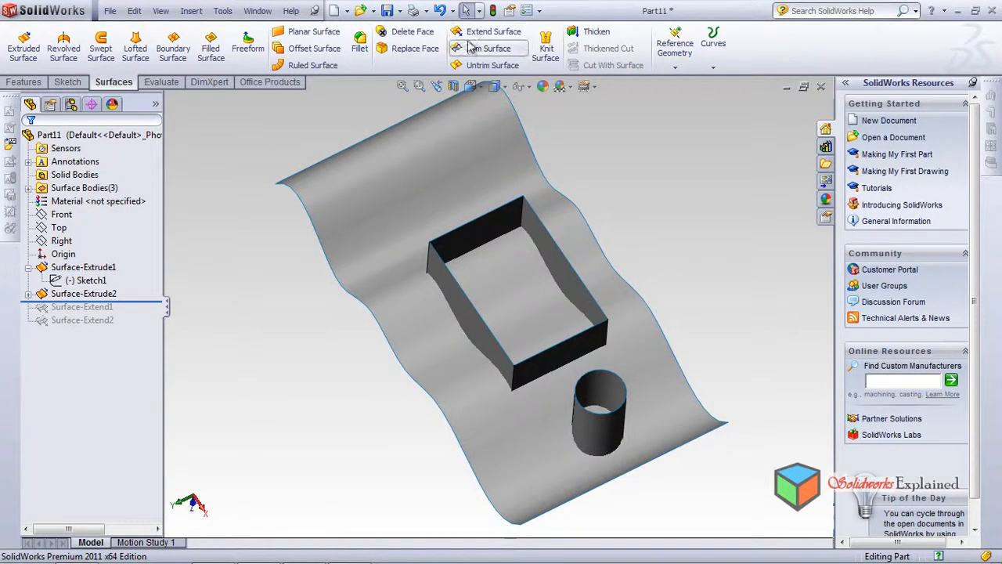